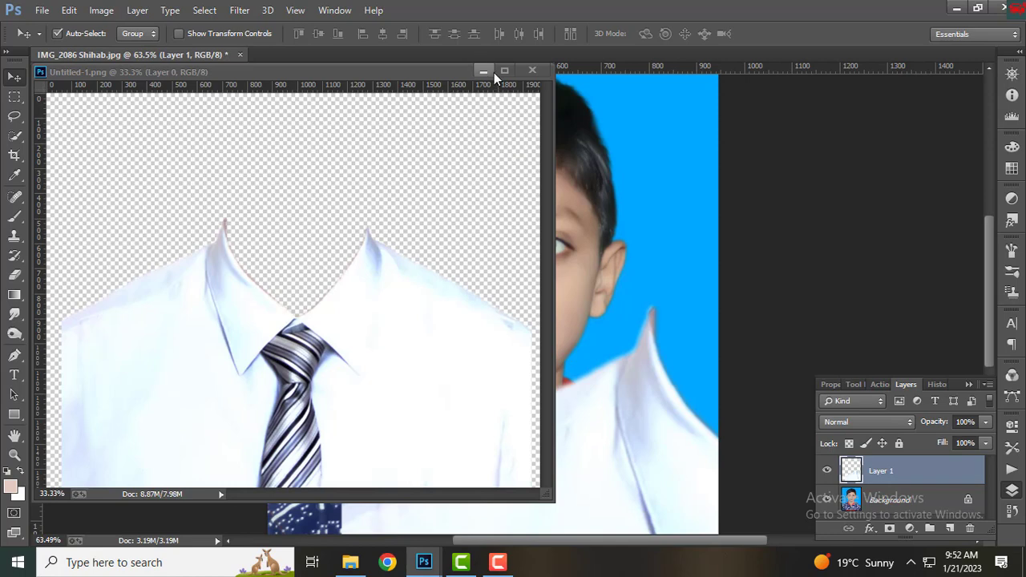
Minimize the separate shirt image and move the shirt layer so its left collar sits against the boy's neck
left_click(483, 73)
left_click_drag(652, 374, 433, 427)
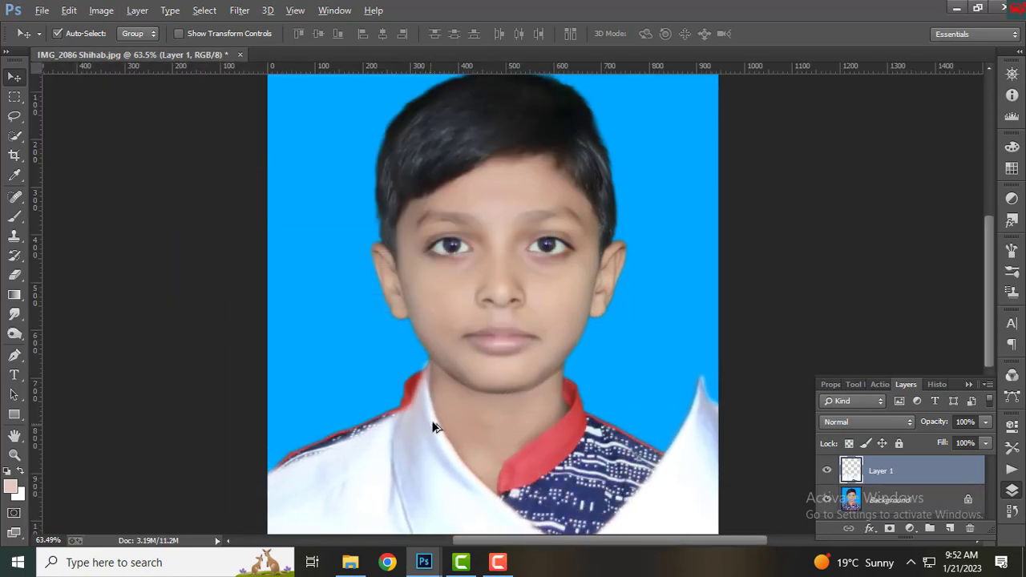
Scale the shirt layer down proportionally to about 63% with Free Transform and apply the transformation
scroll(433, 427, "down", 3)
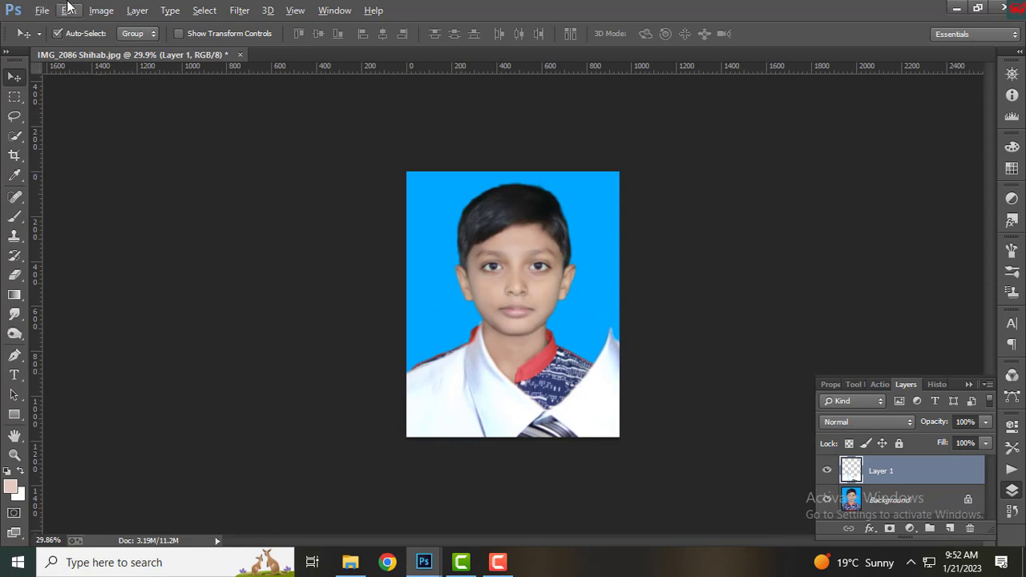
left_click(69, 10)
left_click(144, 284)
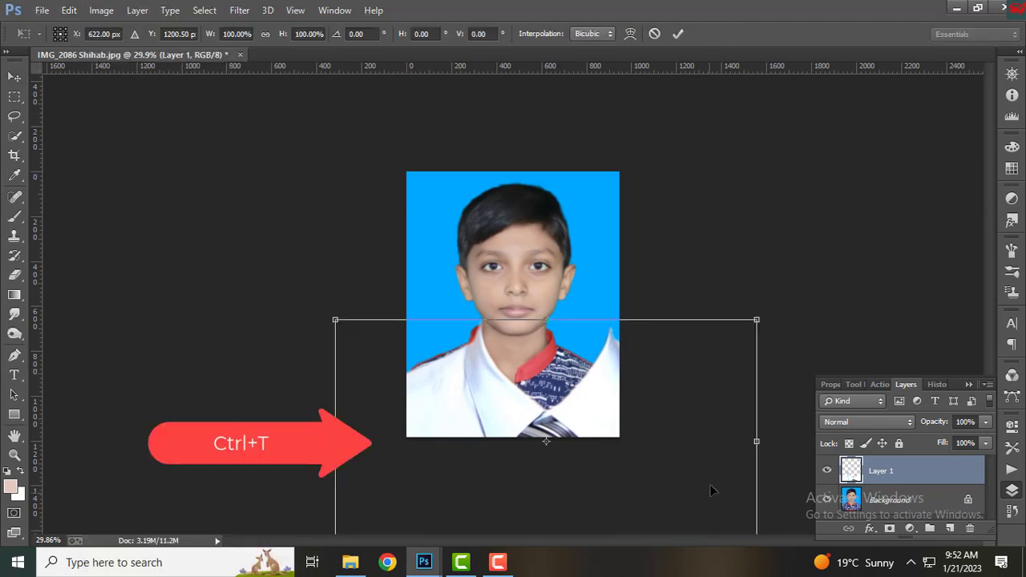
scroll(660, 341, "down", 2)
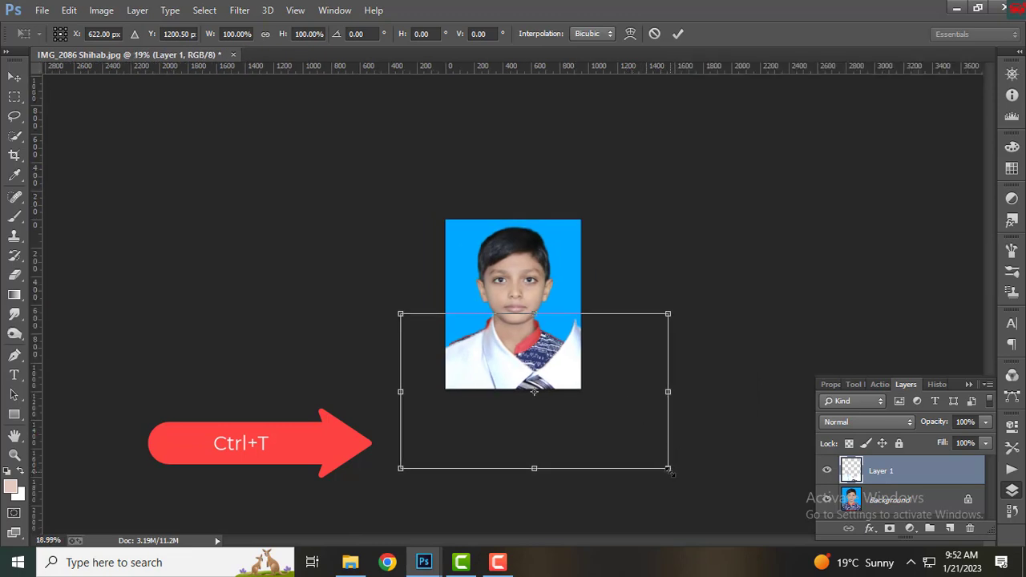
left_click_drag(670, 470, 585, 402)
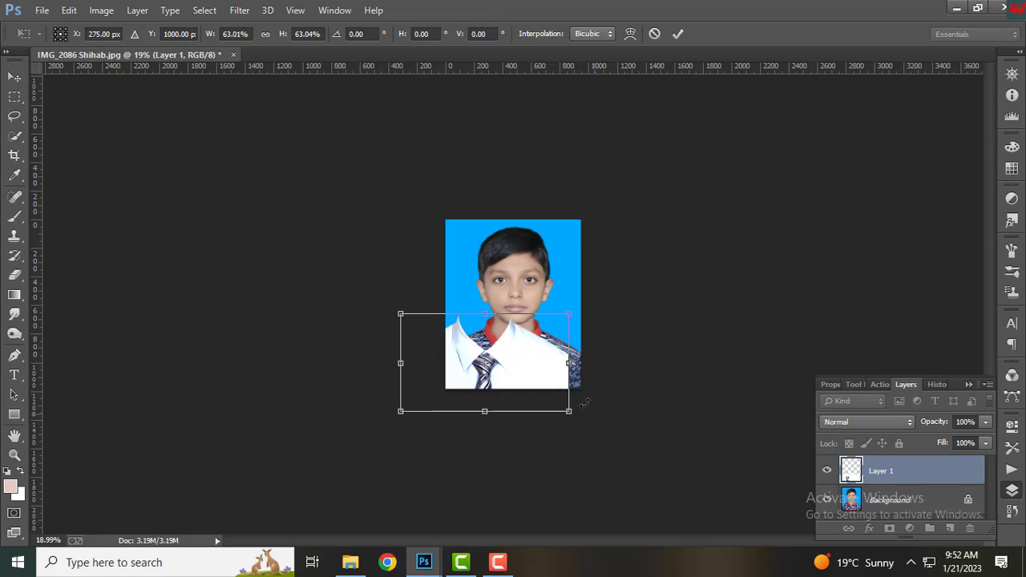
left_click(18, 76)
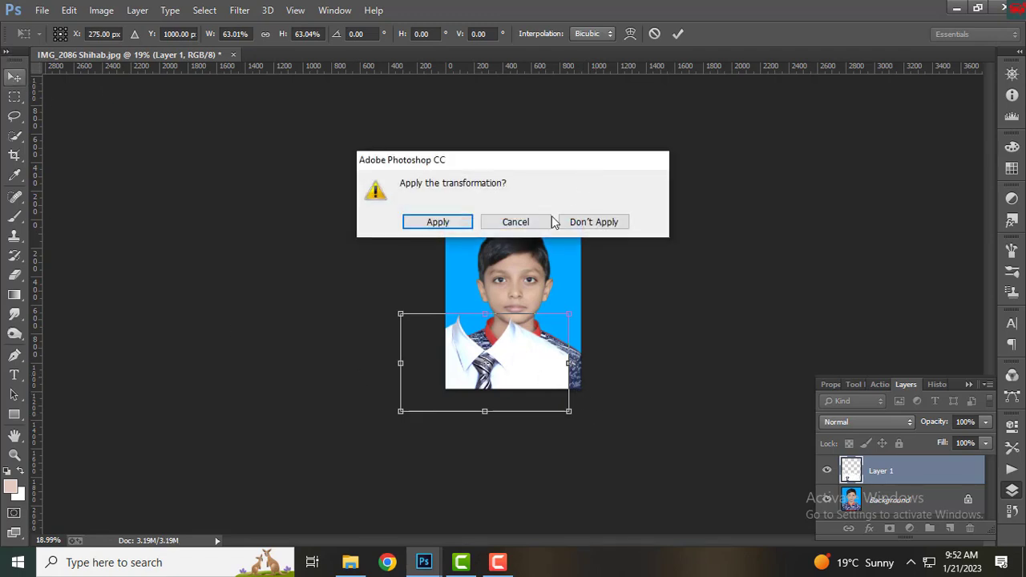
left_click(439, 223)
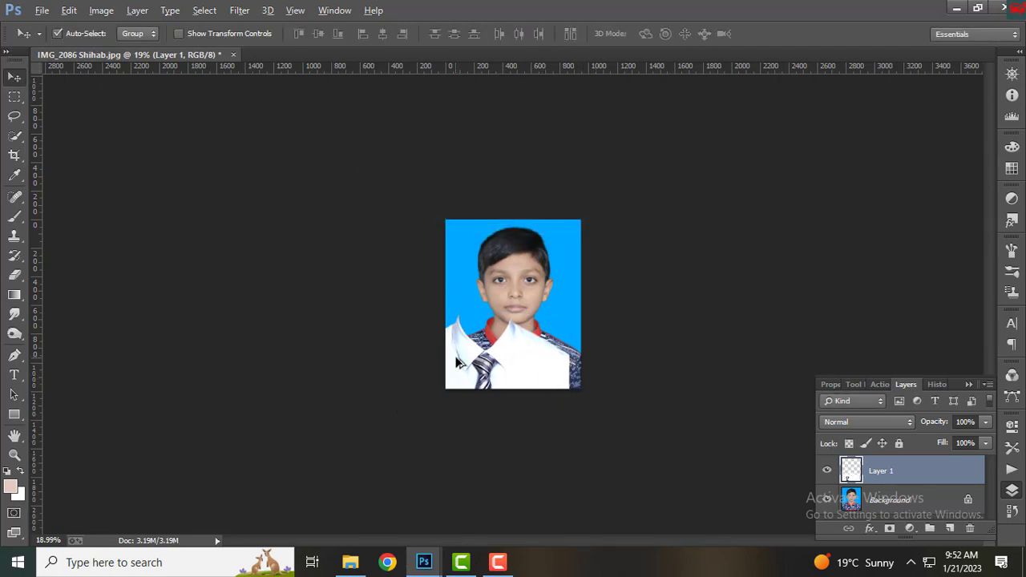
Move the shirt layer over the boy's shoulders so its left collar tip lines up with the neck edge
scroll(459, 363, "up", 4)
left_click_drag(411, 371, 465, 348)
scroll(473, 345, "up", 4)
scroll(465, 353, "up", 4)
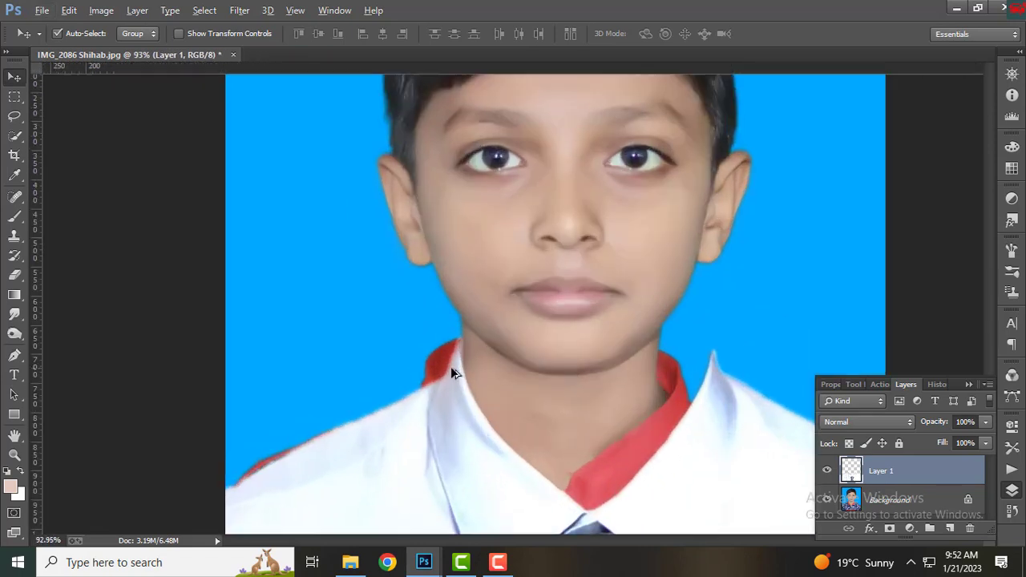
left_click_drag(468, 388, 469, 398)
Free-transform the shirt layer proportionally to about 89% and shift it so the left collar meets the neck
scroll(473, 382, "down", 3)
scroll(473, 382, "down", 2)
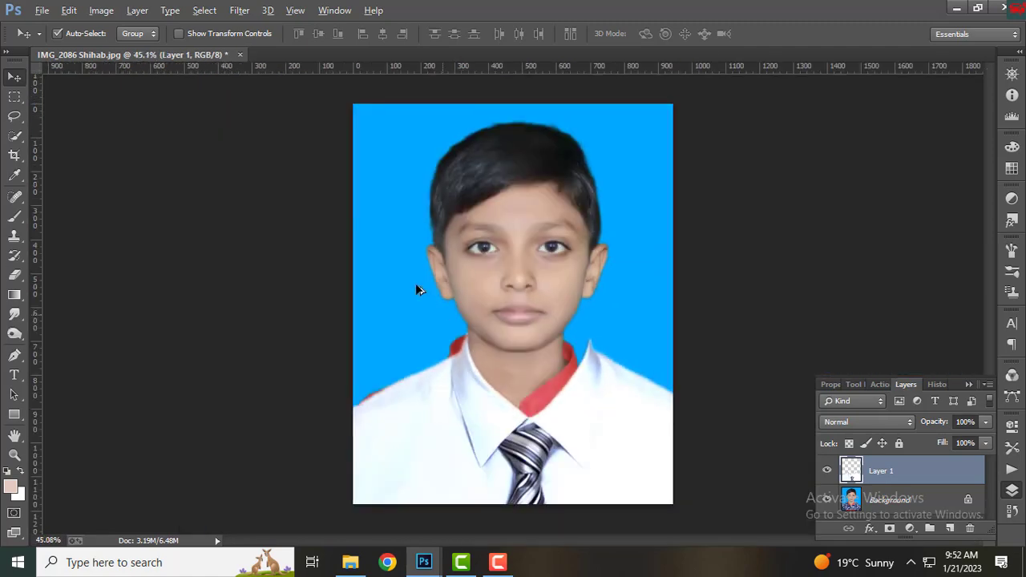
left_click(67, 10)
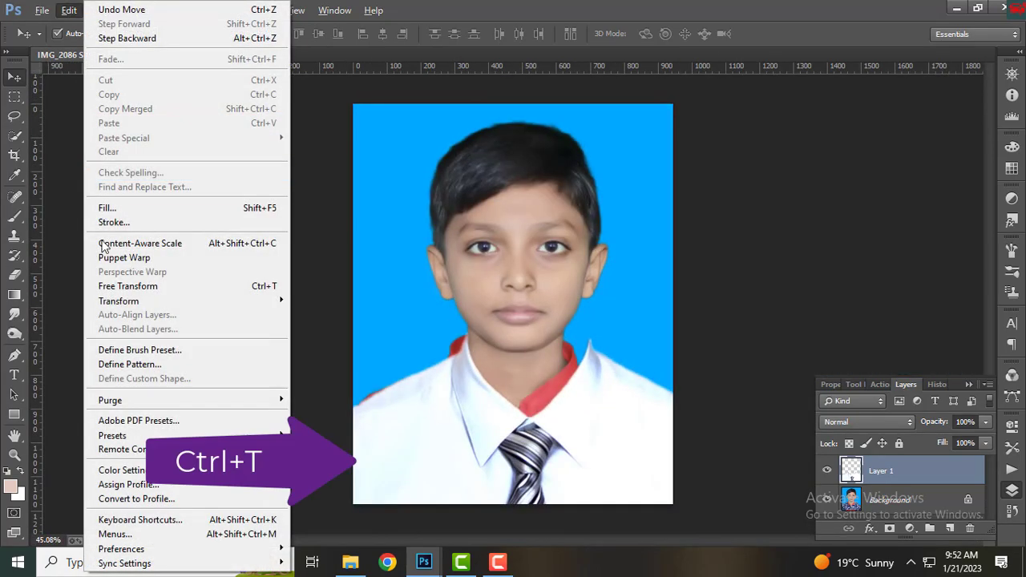
left_click(128, 287)
scroll(670, 417, "down", 1)
scroll(668, 420, "down", 2)
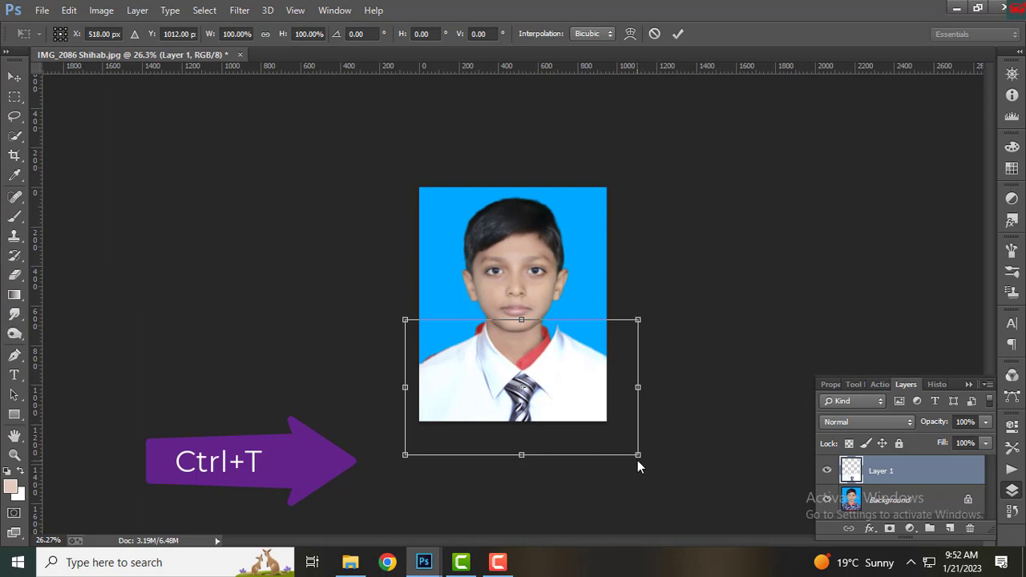
left_click_drag(637, 455, 614, 440)
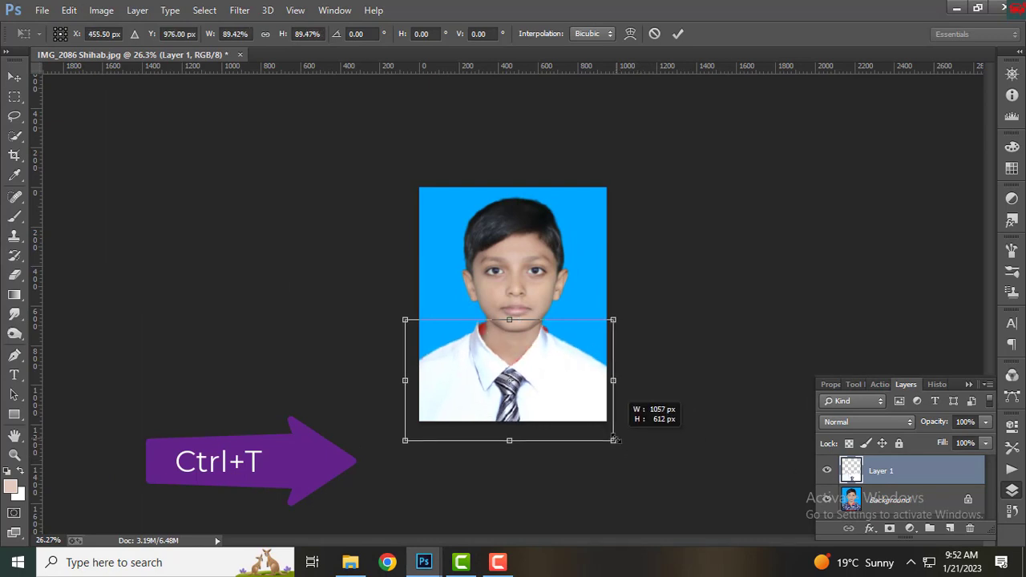
scroll(547, 398, "up", 6)
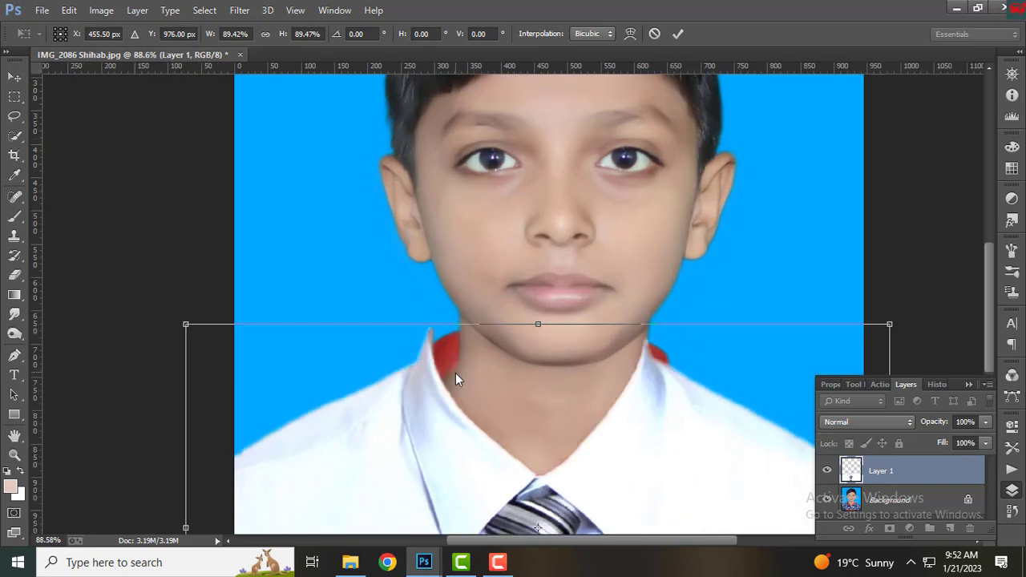
left_click_drag(416, 380, 445, 378)
Reduce the shirt's transform scale proportionally to about 82% and shift it until the left collar touches the neck
scroll(446, 384, "down", 5)
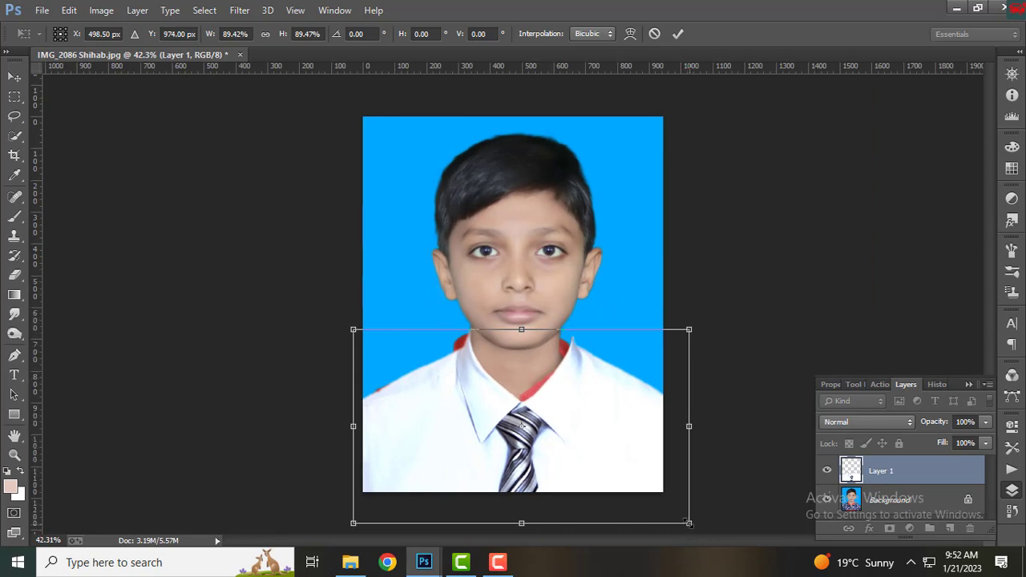
left_click_drag(688, 523, 663, 507)
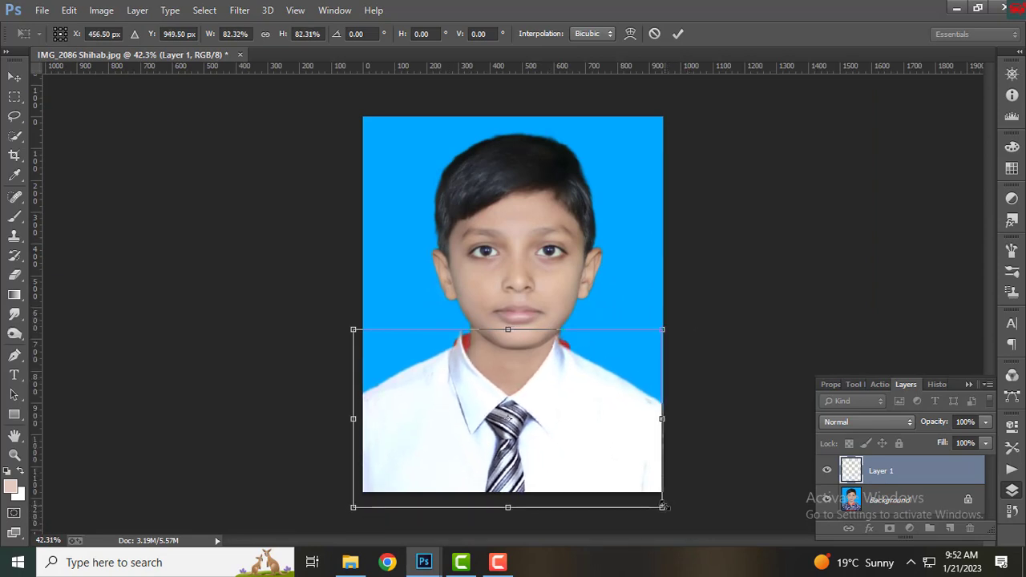
key("F10")
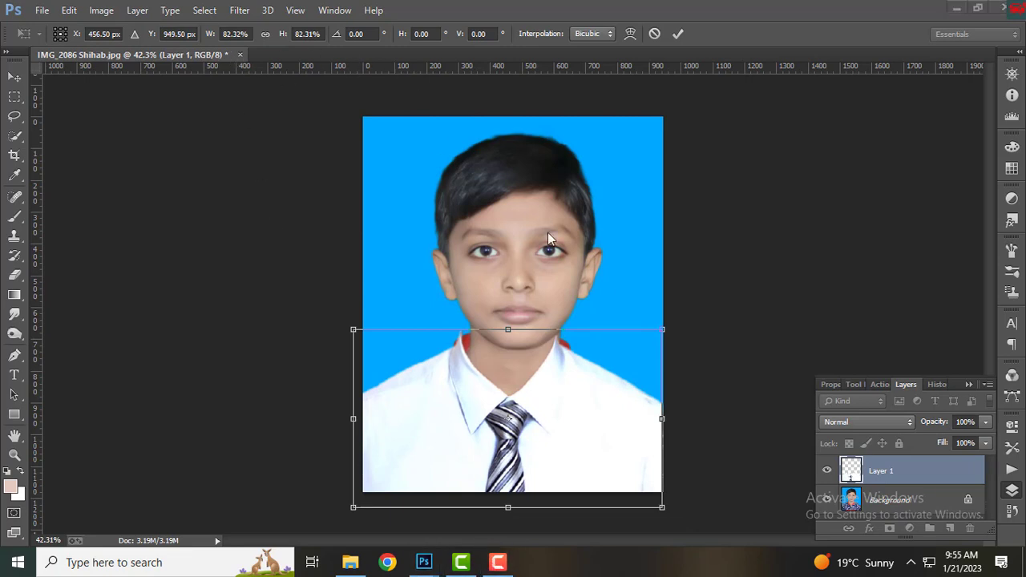
scroll(547, 232, "up", 3)
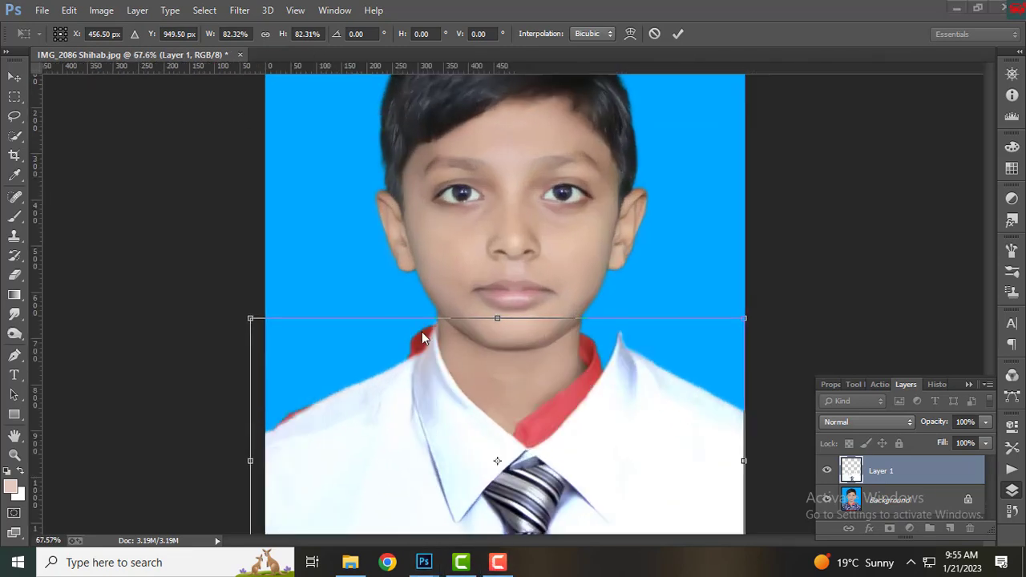
scroll(422, 332, "up", 3)
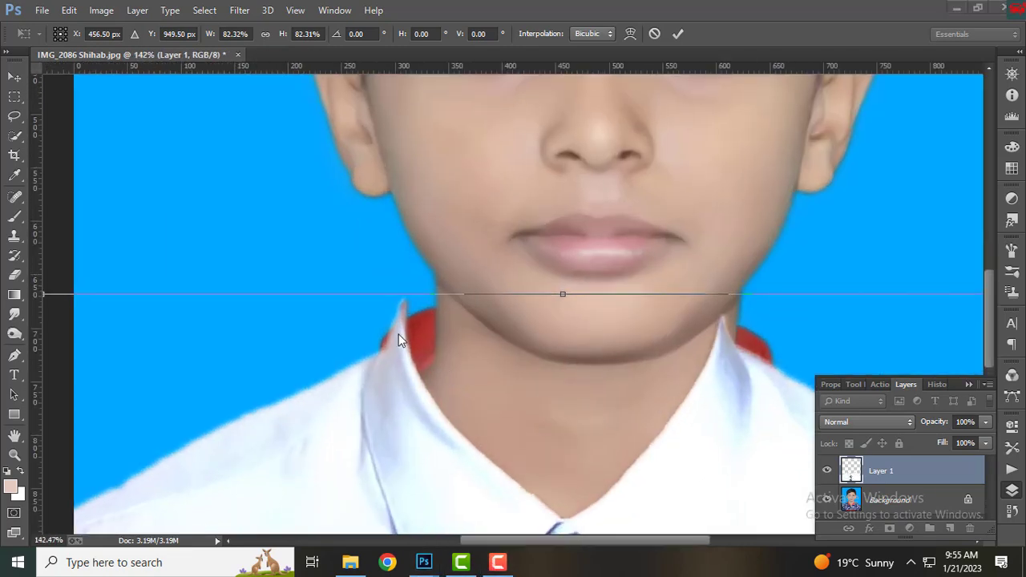
left_click_drag(391, 355, 425, 352)
Narrow the shirt's width to about 80% and nudge it so the left collar tip covers the neck edge
scroll(425, 353, "down", 4)
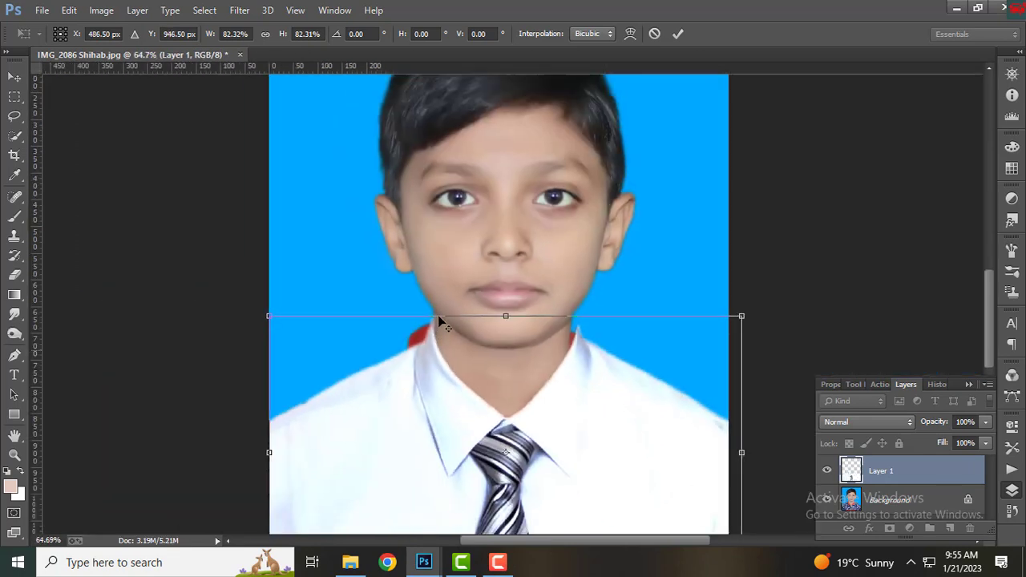
scroll(694, 356, "up", 3)
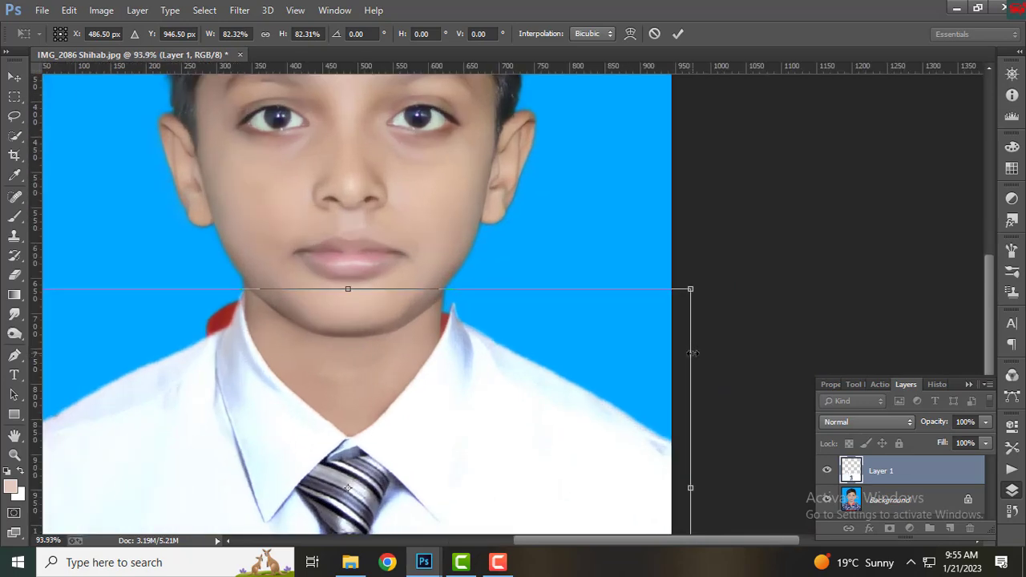
left_click_drag(692, 353, 678, 354)
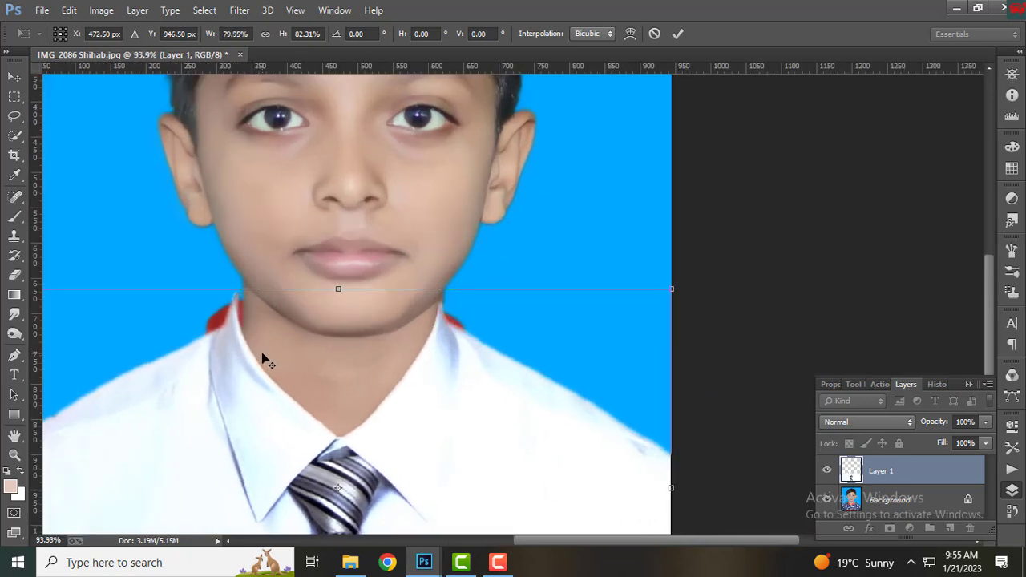
scroll(262, 352, "up", 5)
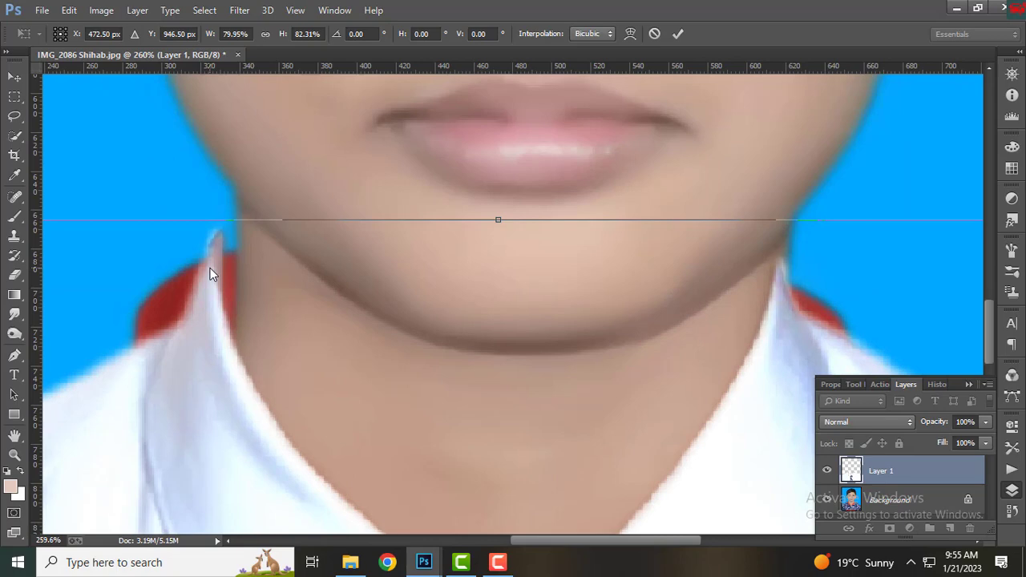
left_click_drag(210, 270, 224, 270)
Narrow the shirt's width to about 79.3% at the right shoulder and apply the transformation
scroll(233, 271, "down", 2)
scroll(239, 267, "down", 2)
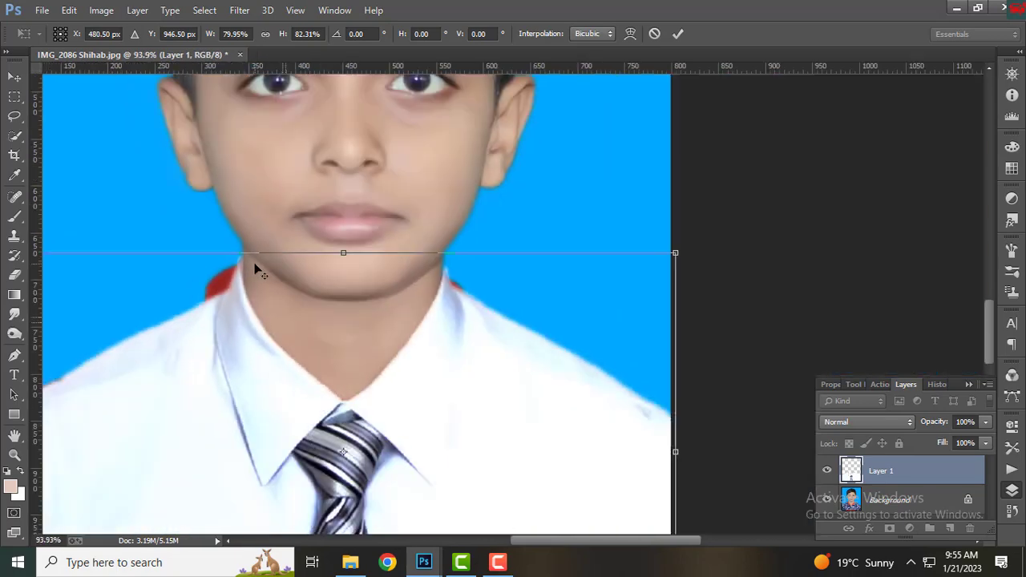
scroll(753, 279, "up", 3)
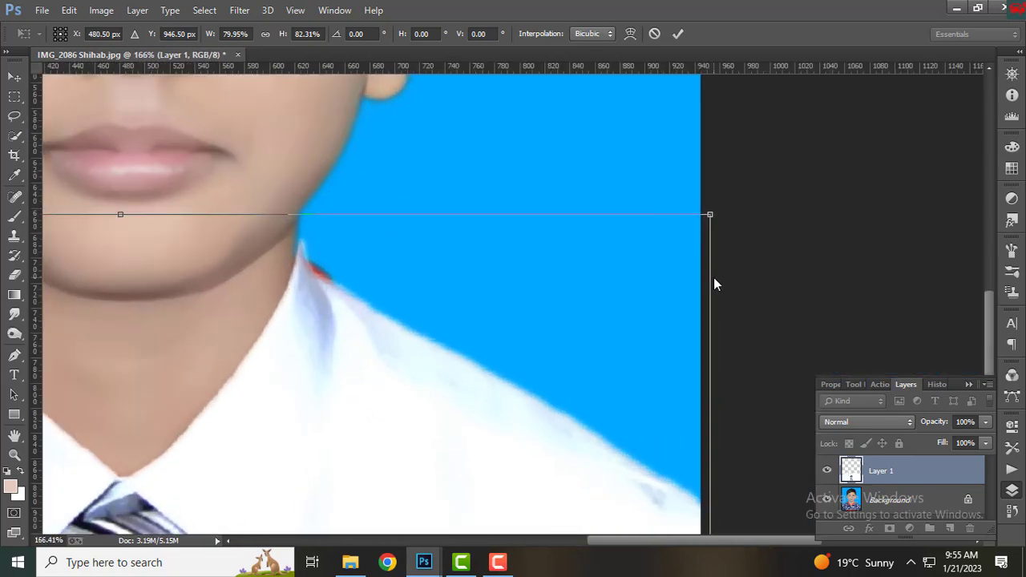
left_click_drag(712, 277, 704, 279)
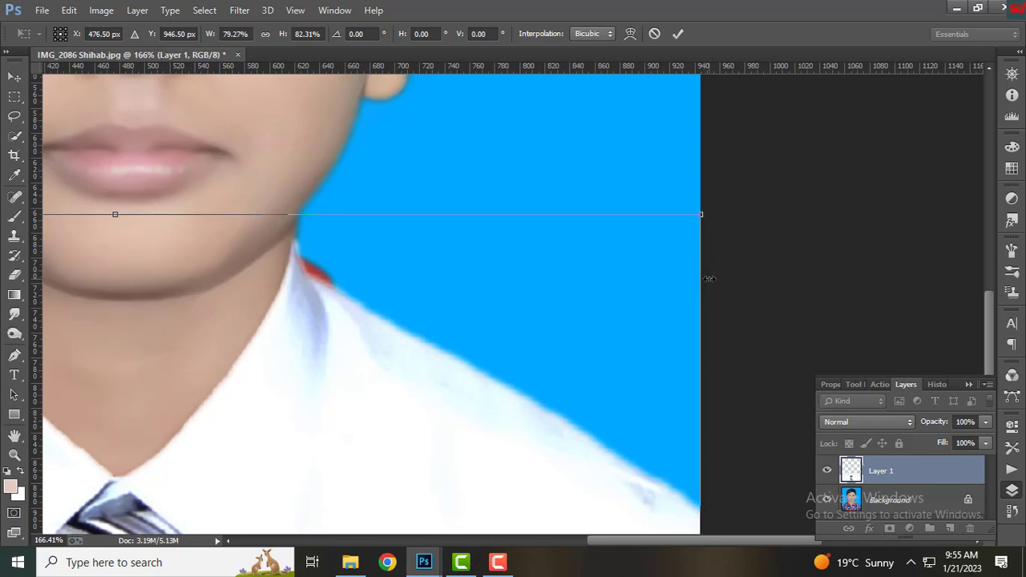
scroll(702, 279, "down", 3)
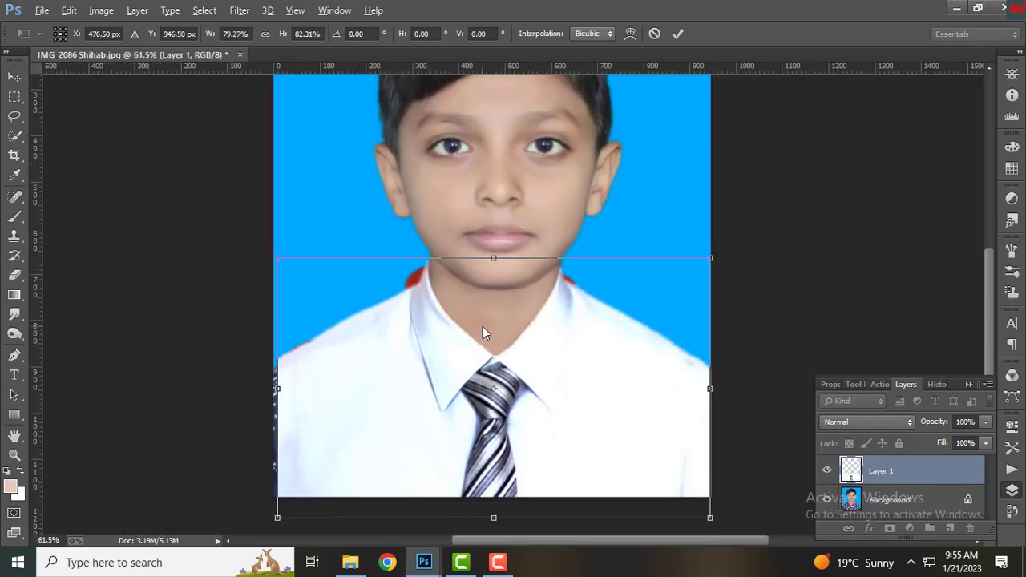
scroll(483, 326, "up", 2)
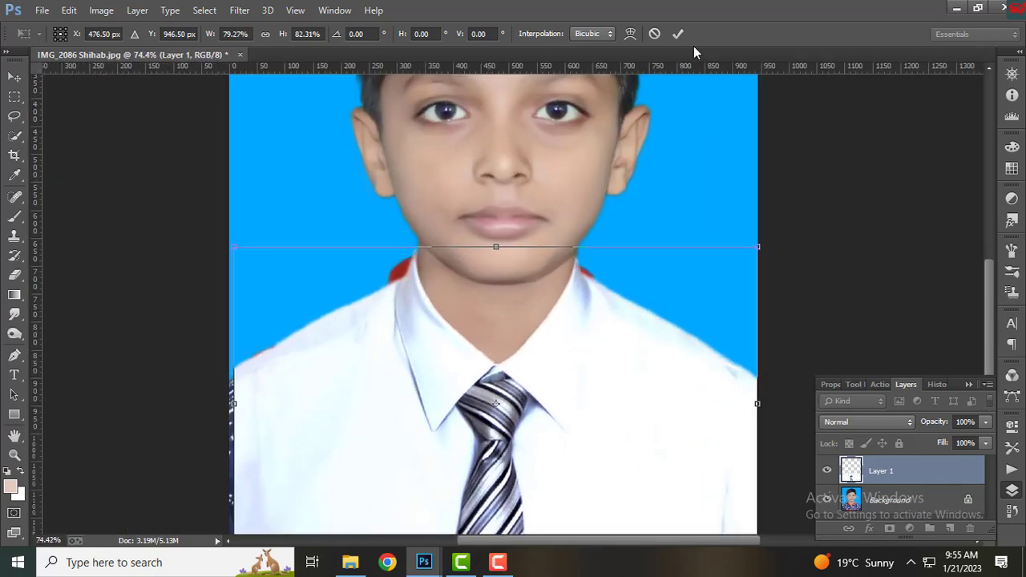
left_click(676, 34)
Warp the shirt layer so the left collar's upper tip shifts slightly inward to meet the neck, and apply the warp
scroll(569, 282, "down", 3)
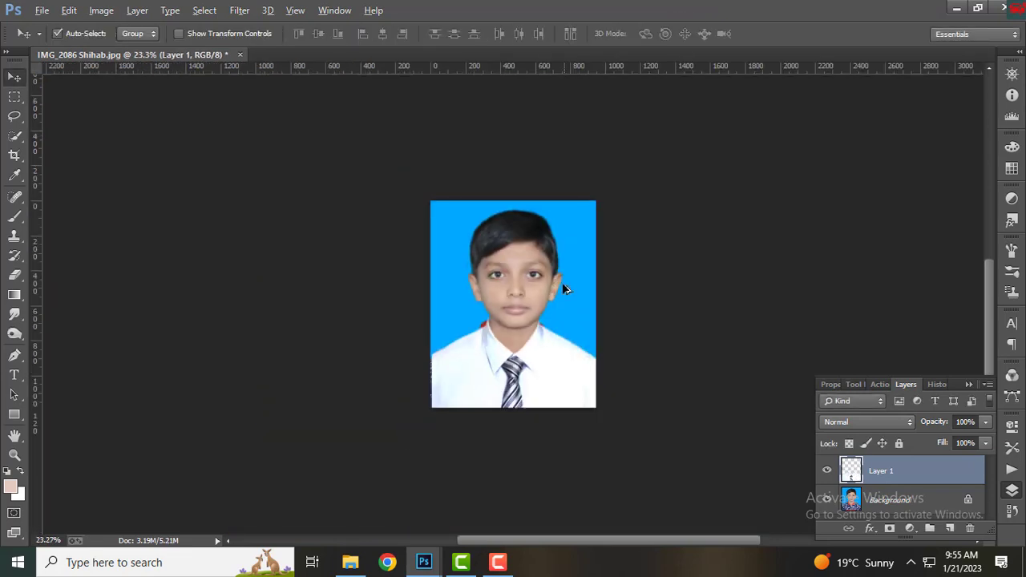
scroll(549, 319, "up", 2)
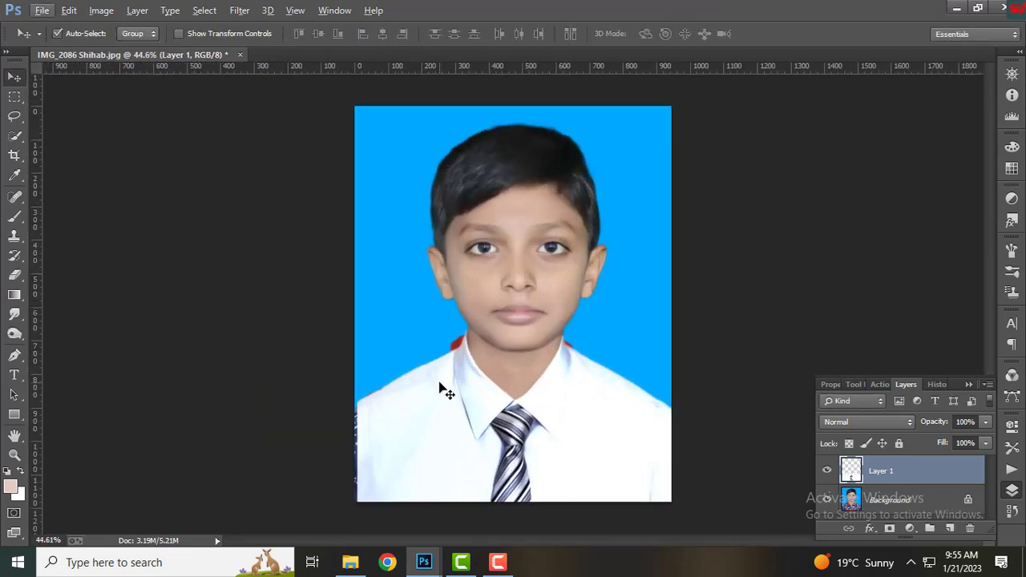
right_click(440, 387)
left_click(420, 400)
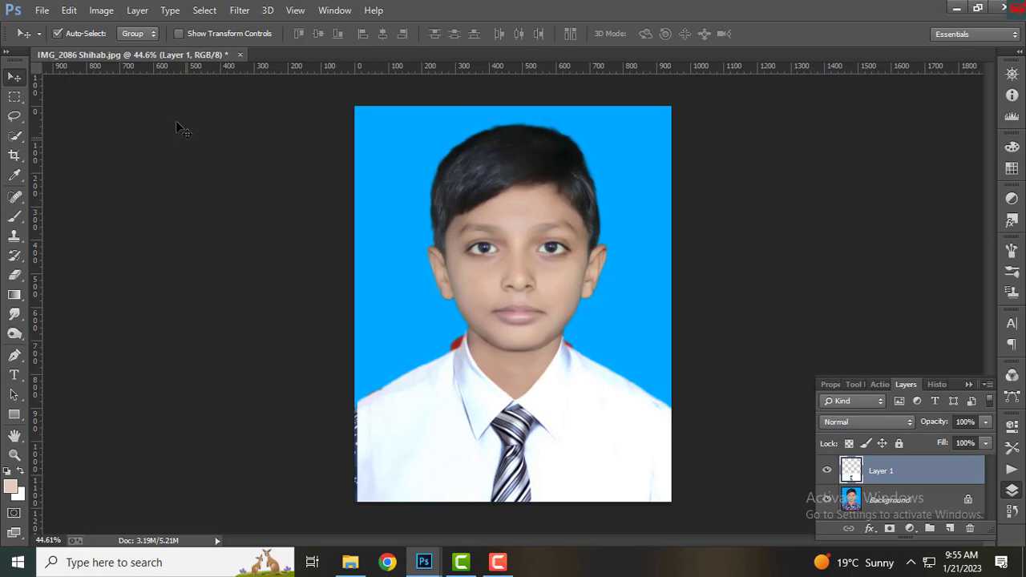
left_click(69, 10)
left_click(160, 292)
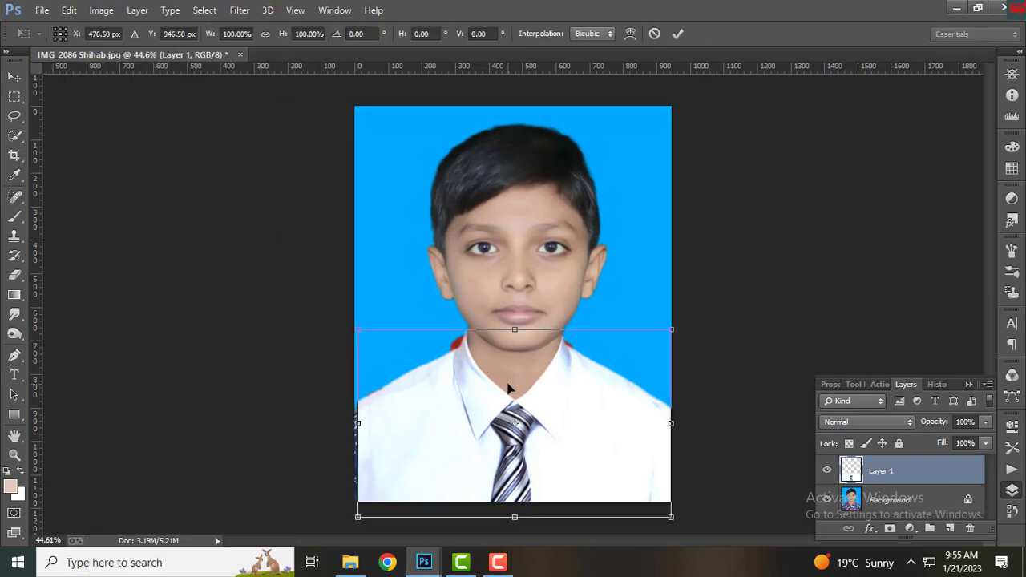
right_click(445, 399)
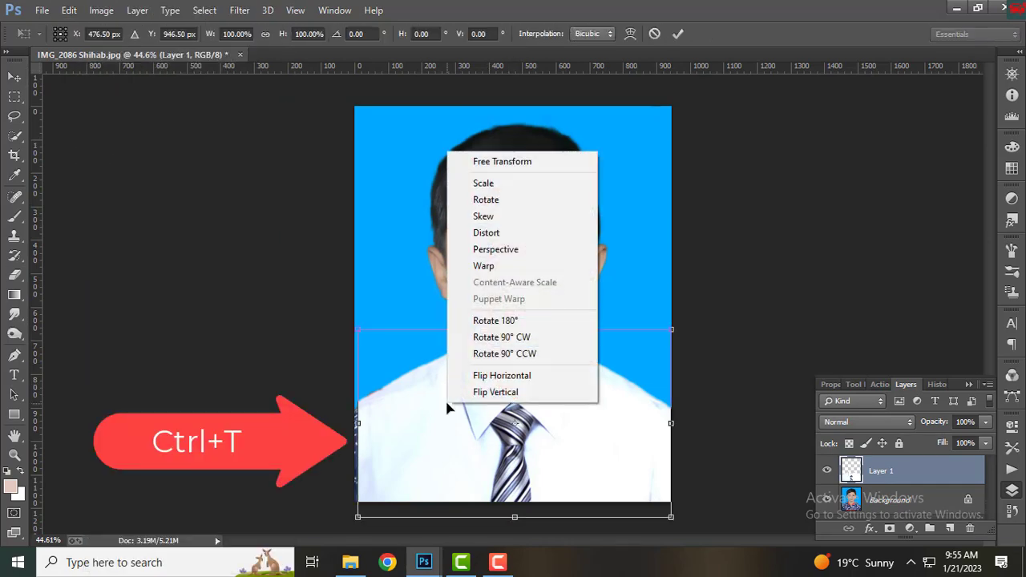
left_click(502, 268)
scroll(464, 326, "up", 3)
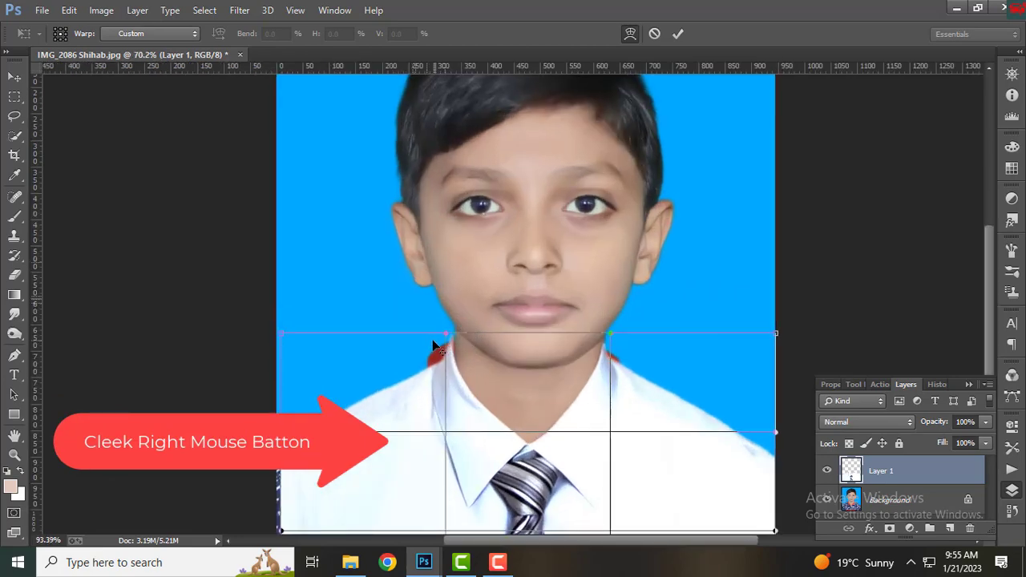
scroll(432, 339, "up", 2)
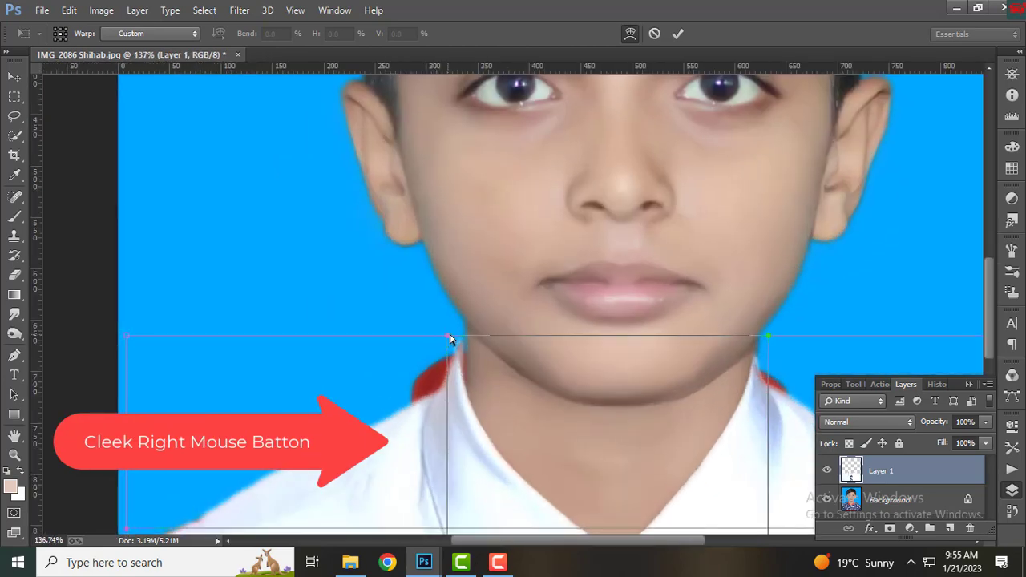
left_click_drag(450, 339, 454, 338)
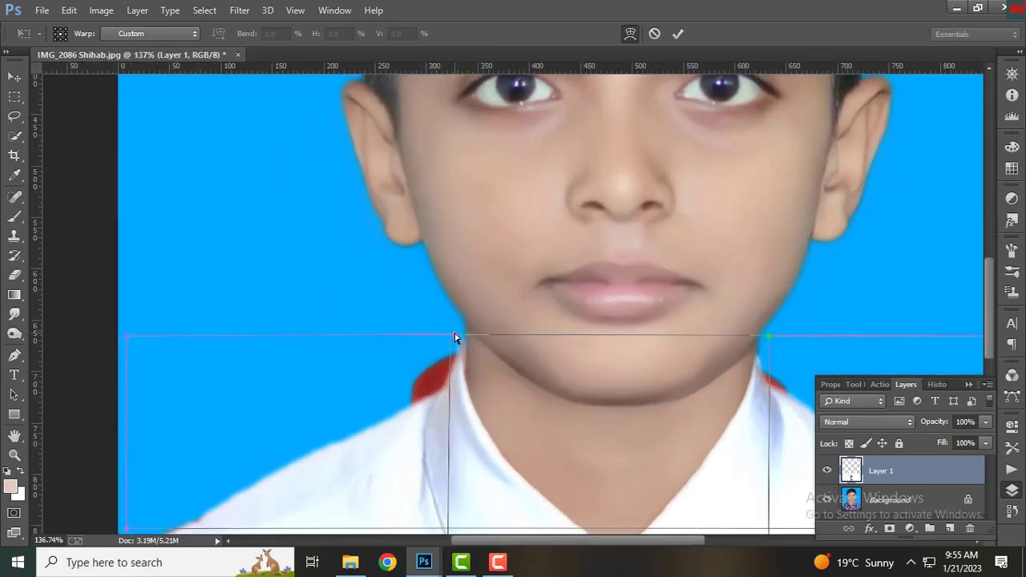
scroll(454, 338, "down", 3)
scroll(609, 337, "up", 4)
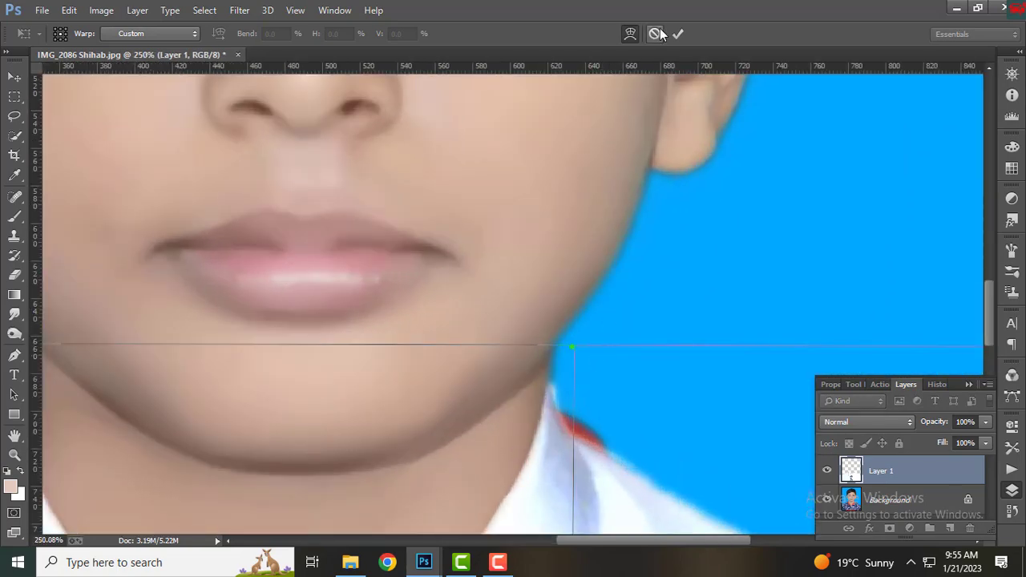
left_click(680, 34)
scroll(633, 319, "down", 4)
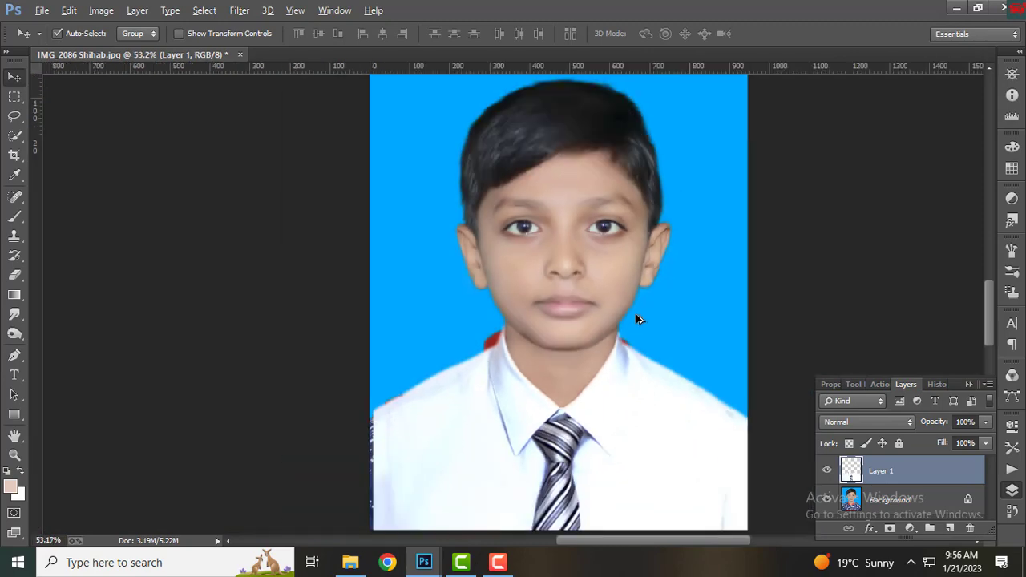
scroll(635, 321, "down", 1)
scroll(621, 309, "up", 4)
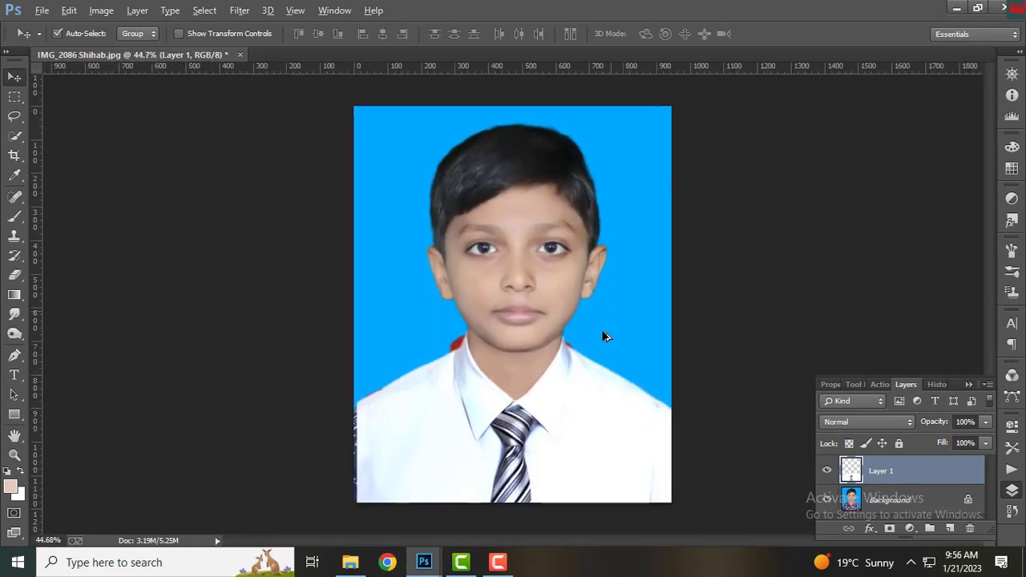
scroll(601, 347, "up", 2)
scroll(579, 355, "down", 2)
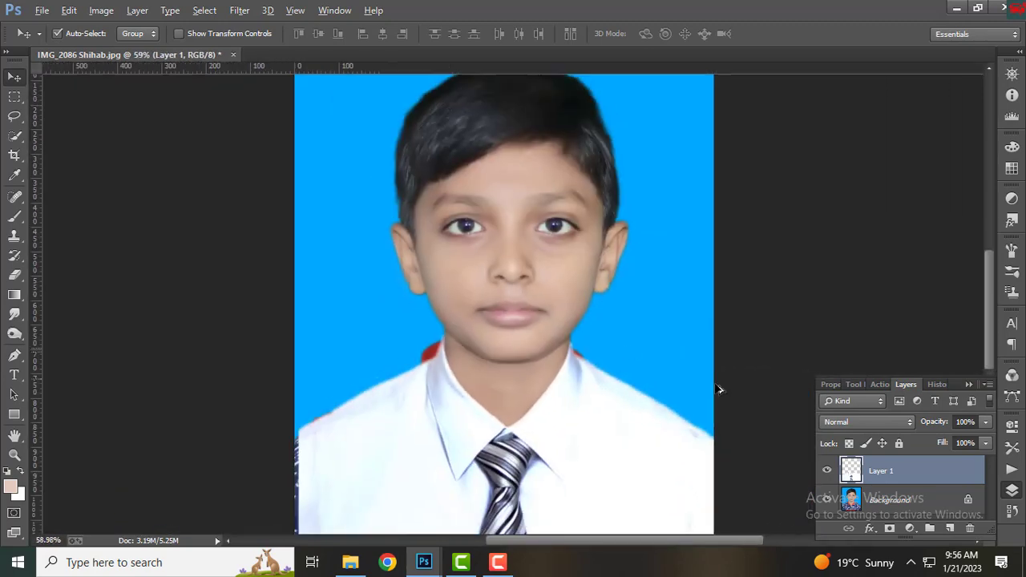
Lasso the leftover red clothing along the left collar and shoulder on the Background layer and feather the selection by 2 pixels
left_click(927, 500)
scroll(364, 280, "down", 3)
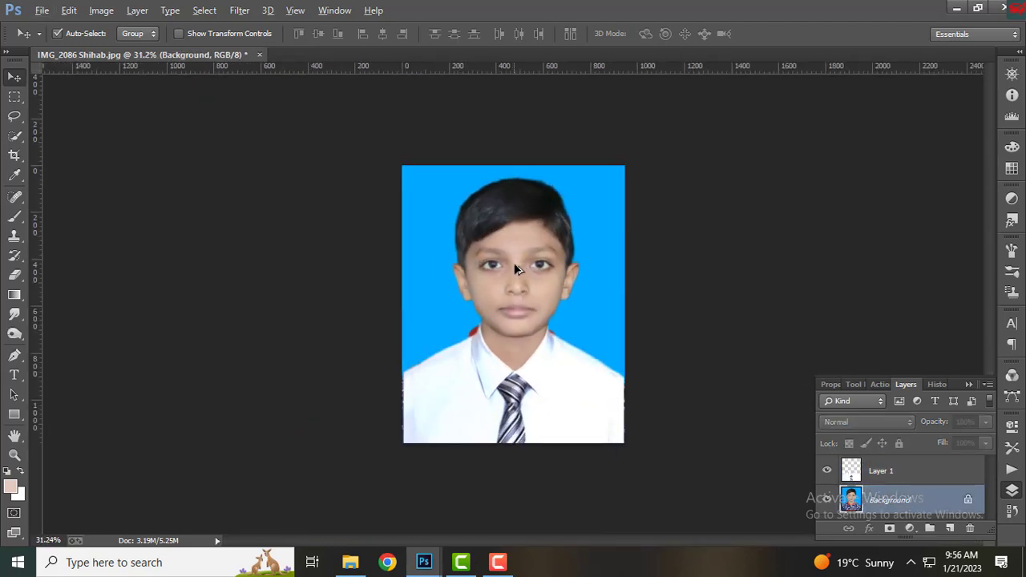
scroll(440, 417, "up", 6)
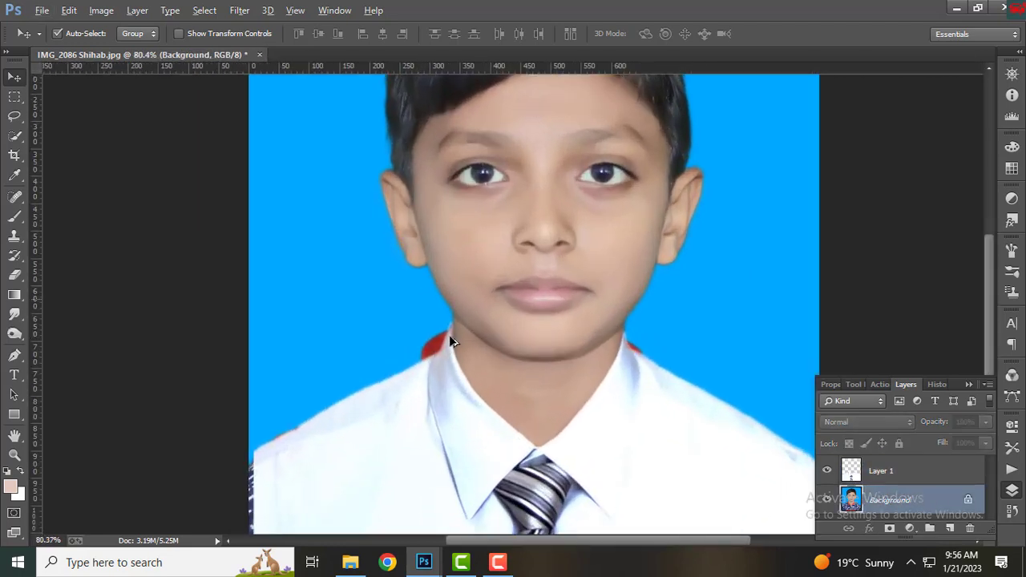
scroll(452, 343, "up", 1)
left_click(14, 116)
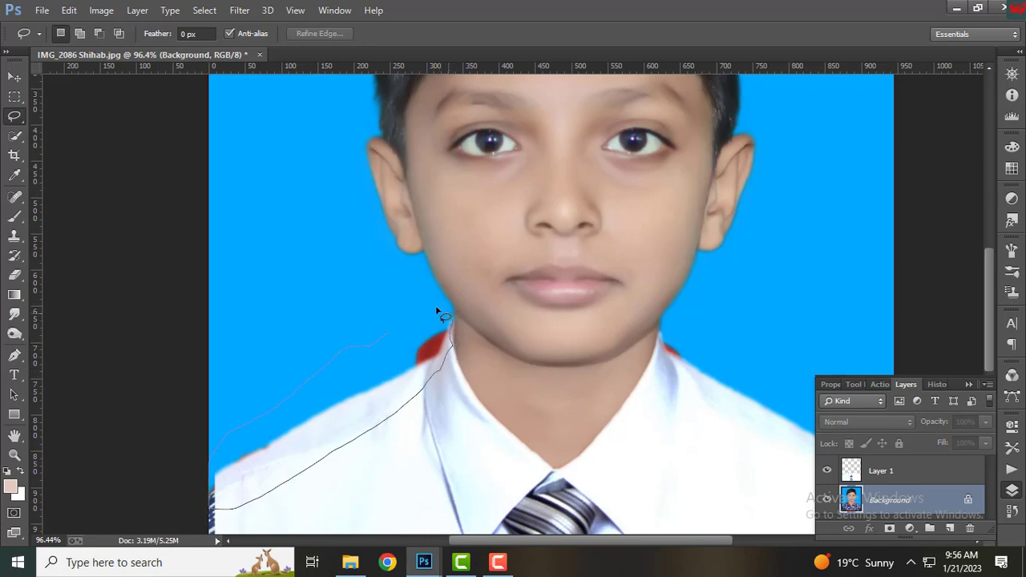
left_click_drag(394, 336, 379, 340)
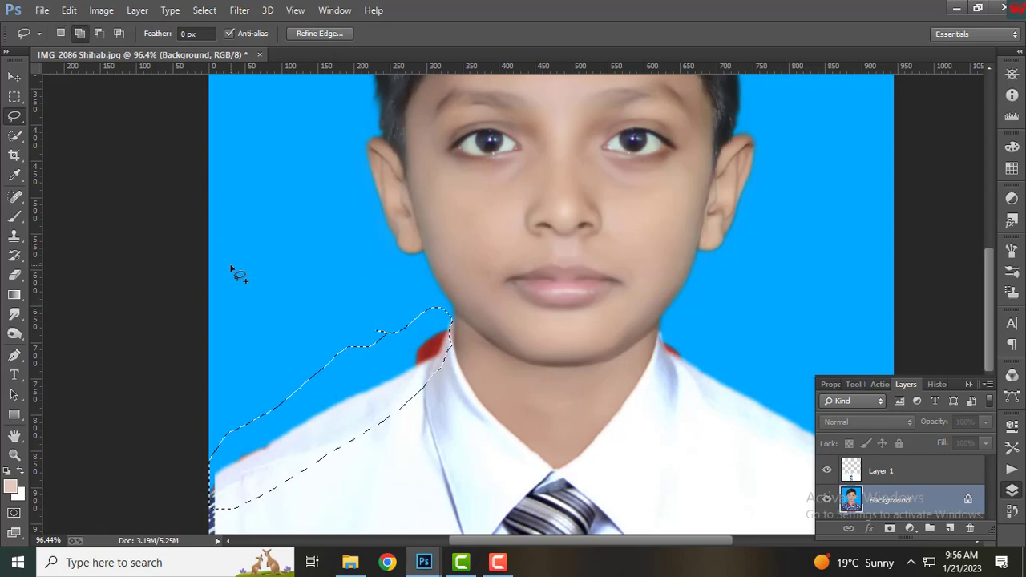
key("shift+F6")
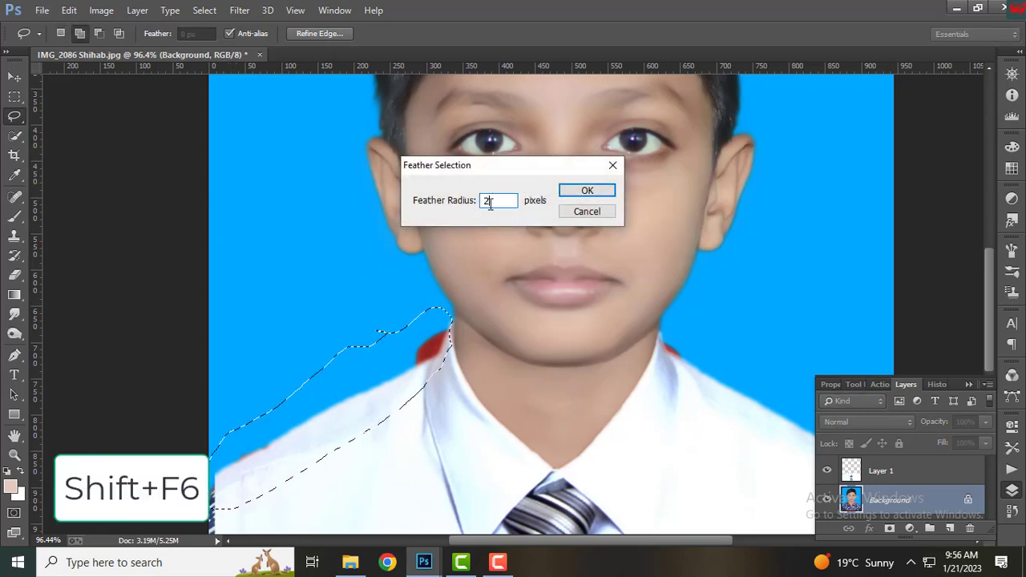
left_click(588, 195)
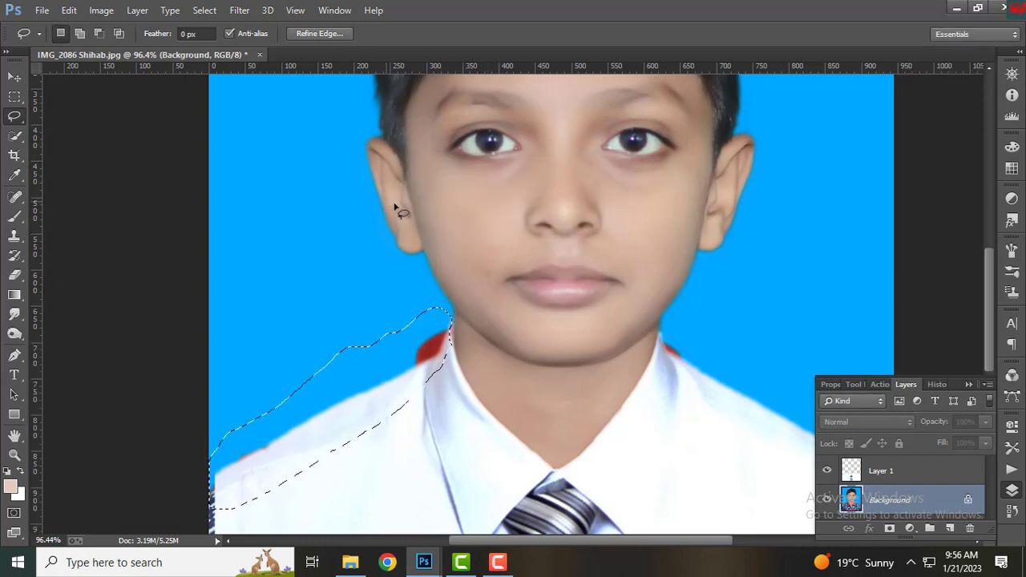
Fill the left shoulder selection with the backdrop blue 00a8ff at 100% opacity, and deselect it
key("BackSpace")
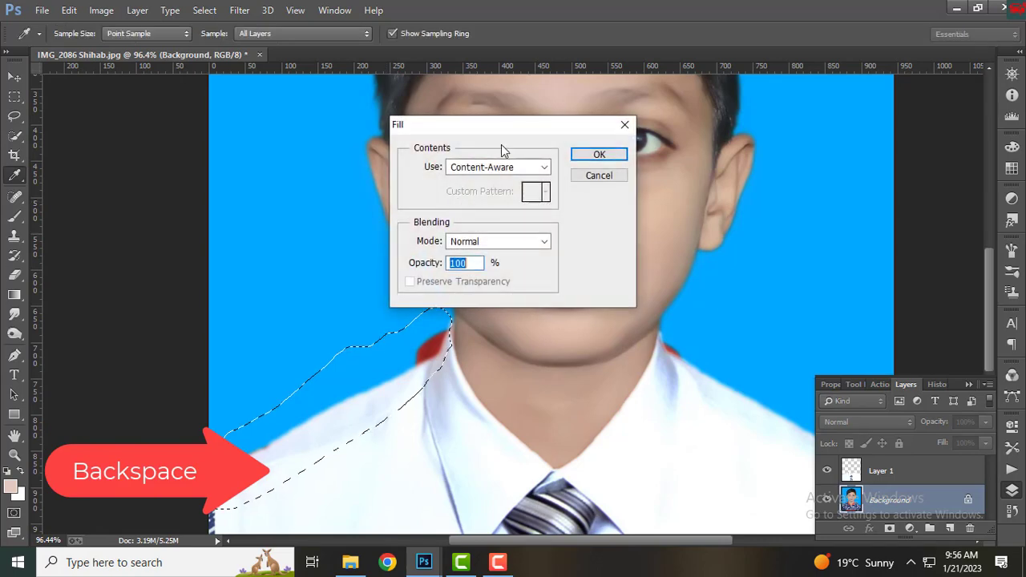
left_click(506, 167)
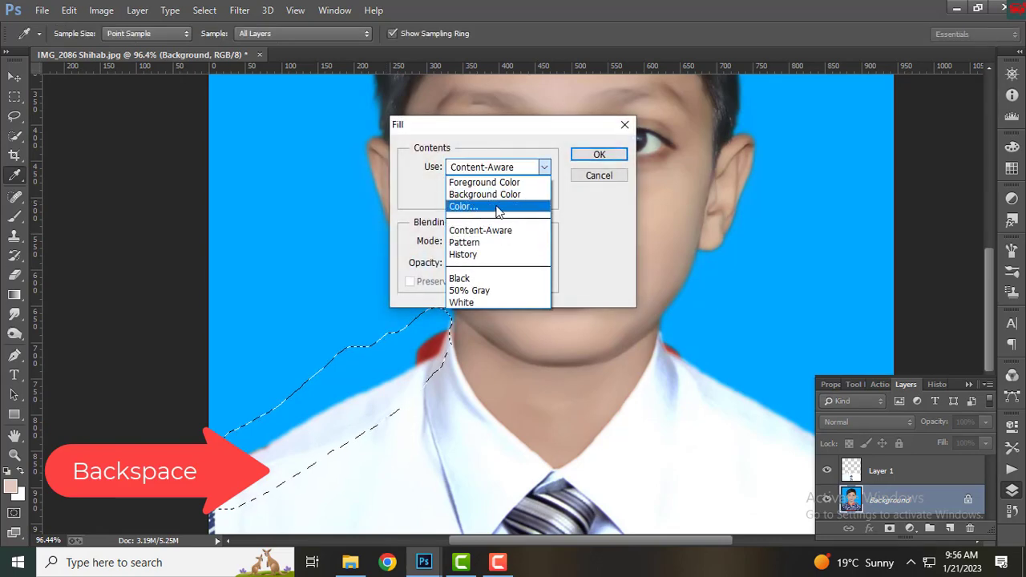
left_click(497, 207)
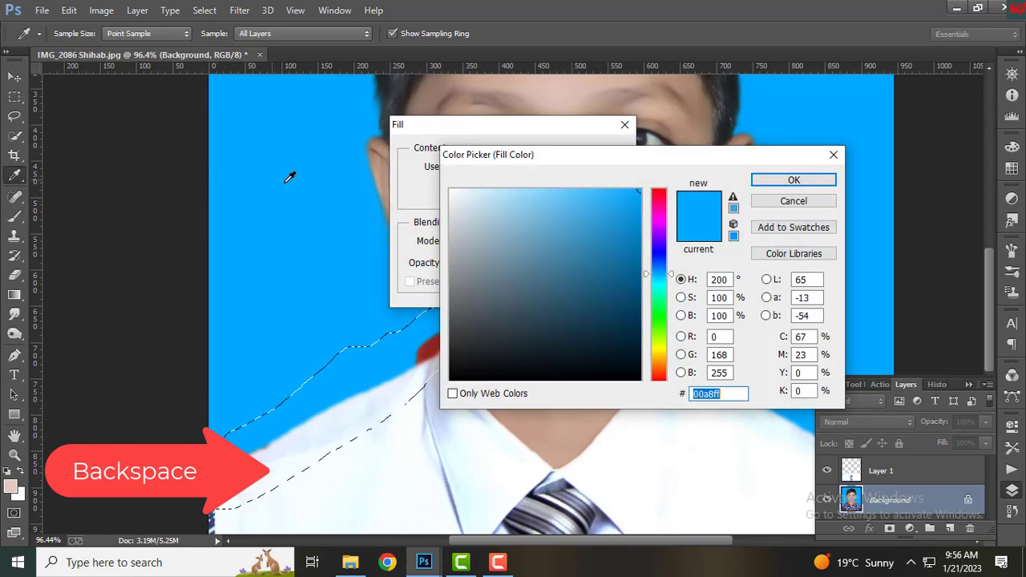
key("Escape")
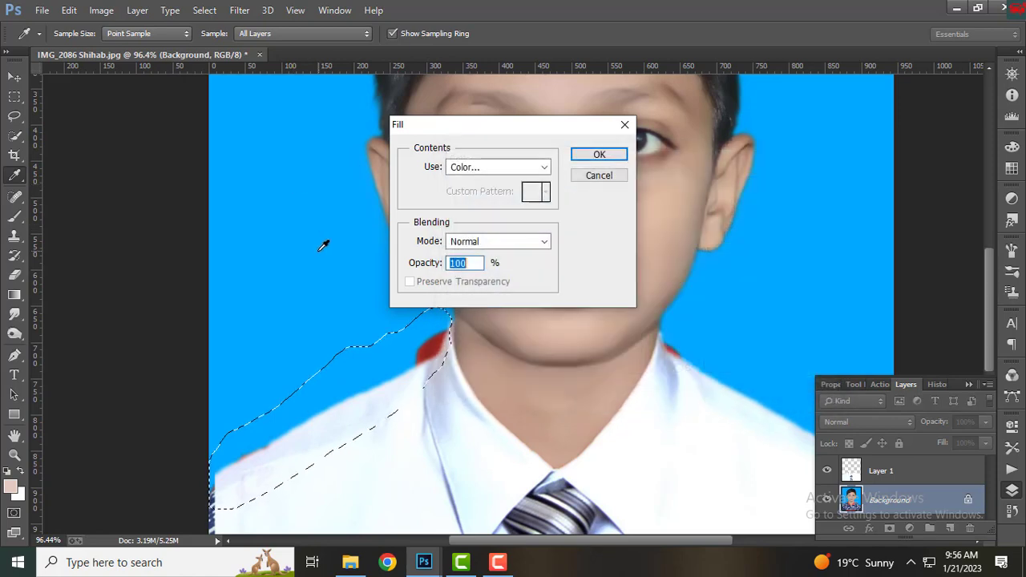
key("Escape")
key("l")
left_click(206, 8)
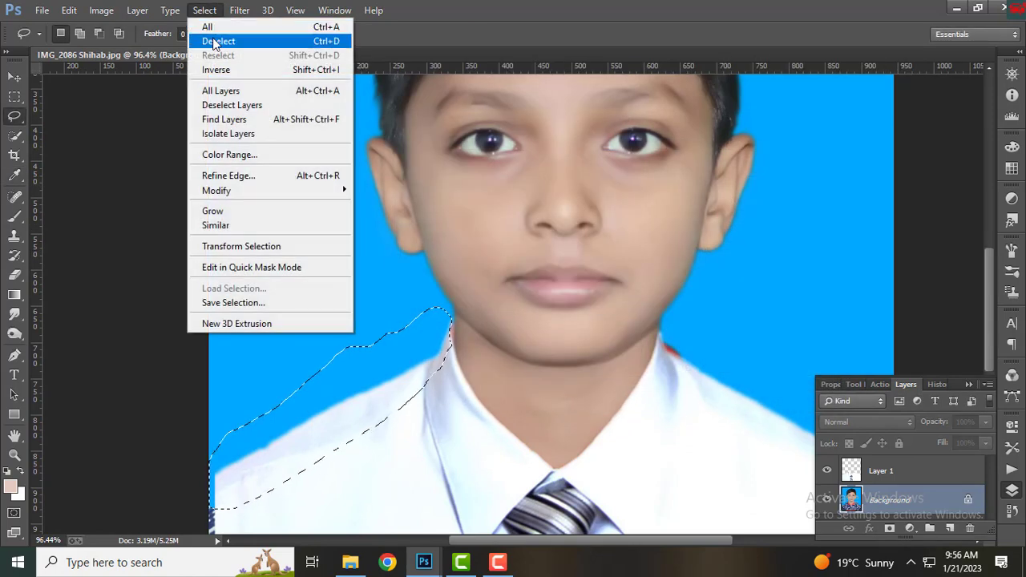
left_click(217, 40)
Lasso the leftover red clothing beside the right collar on the Background layer and feather the selection
key("ctrl+0")
scroll(526, 325, "up", 5)
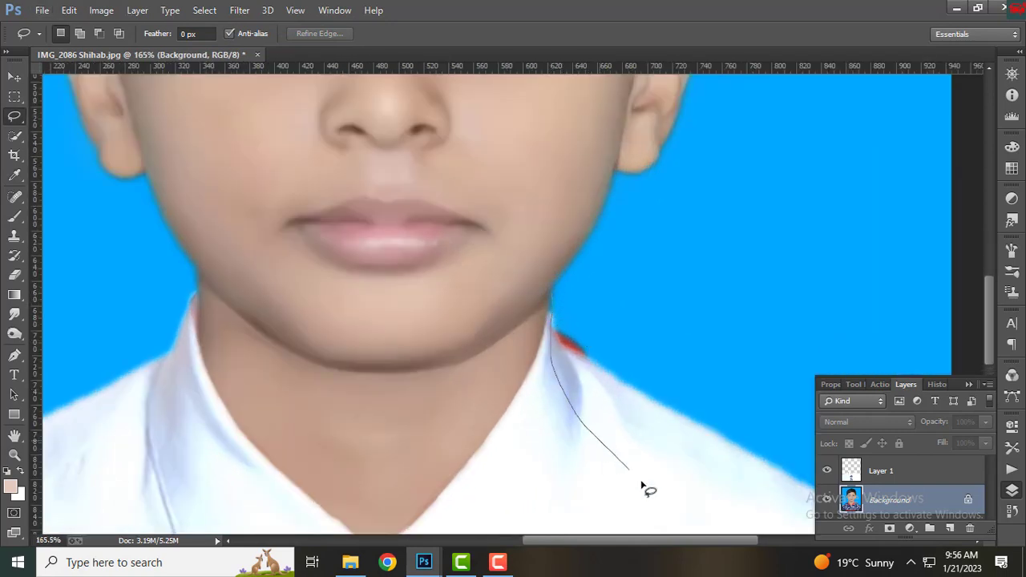
left_click_drag(565, 306, 567, 306)
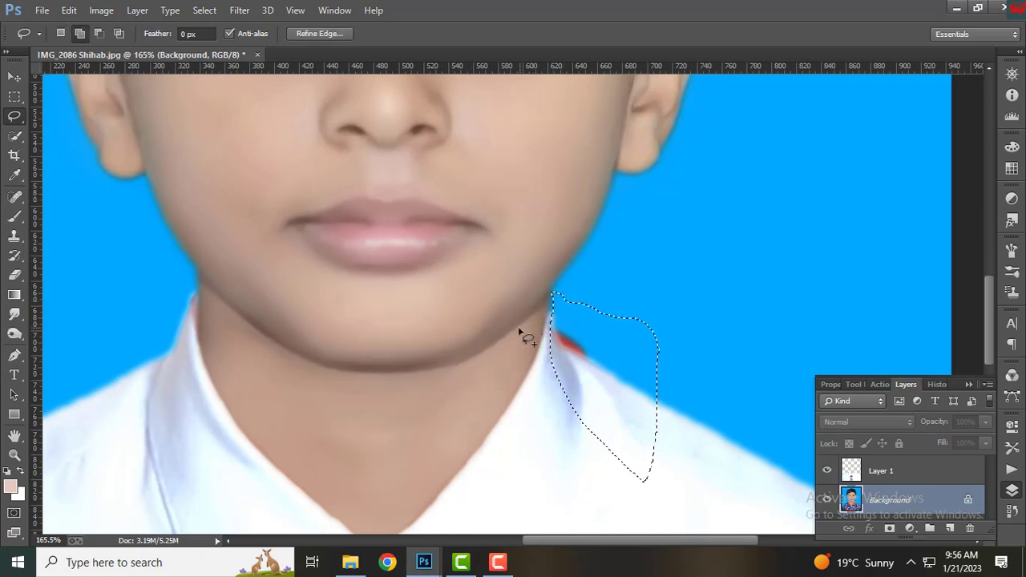
key("shift+F6")
key("Return")
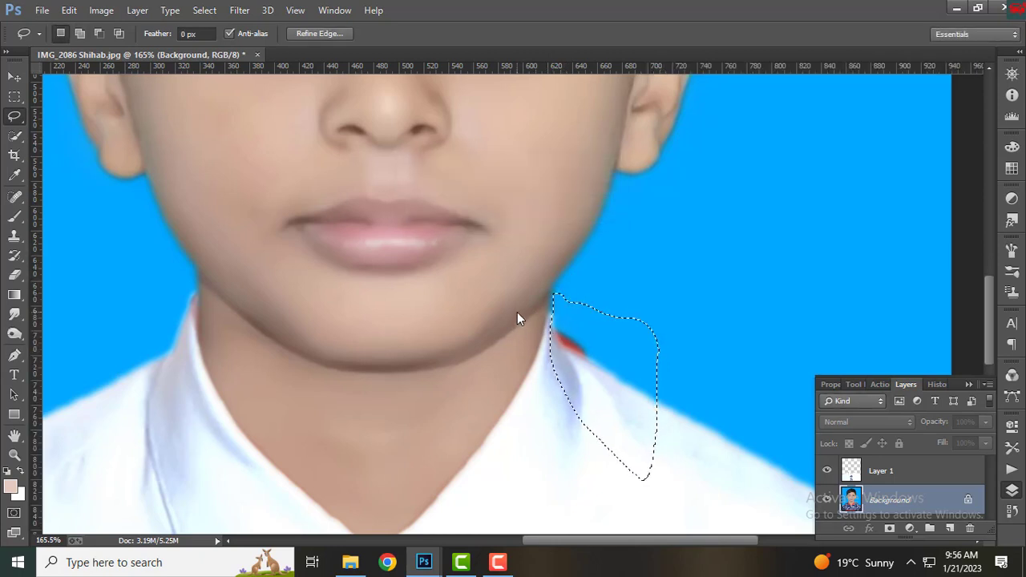
Fill the selection beside the right collar with the backdrop blue 00a8ff and deselect it
key("i")
key("shift+F5")
left_click(490, 169)
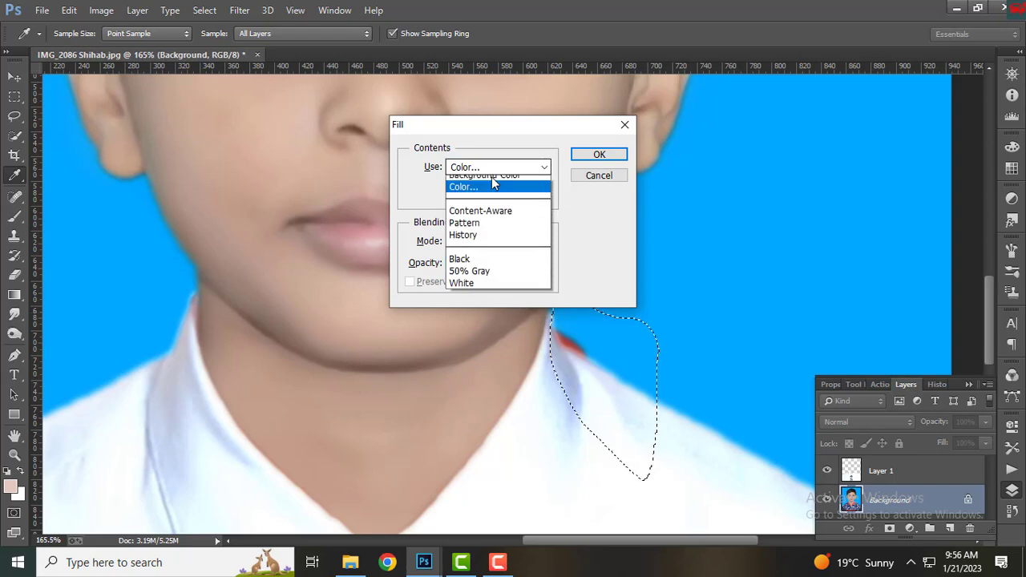
left_click(484, 208)
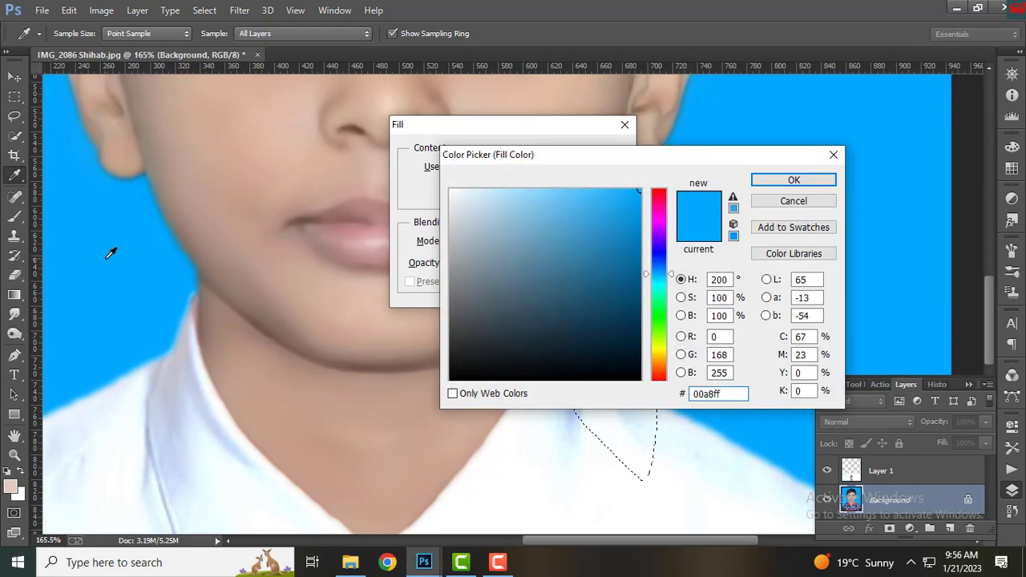
left_click(789, 182)
left_click(597, 154)
key("l")
scroll(492, 268, "down", 6)
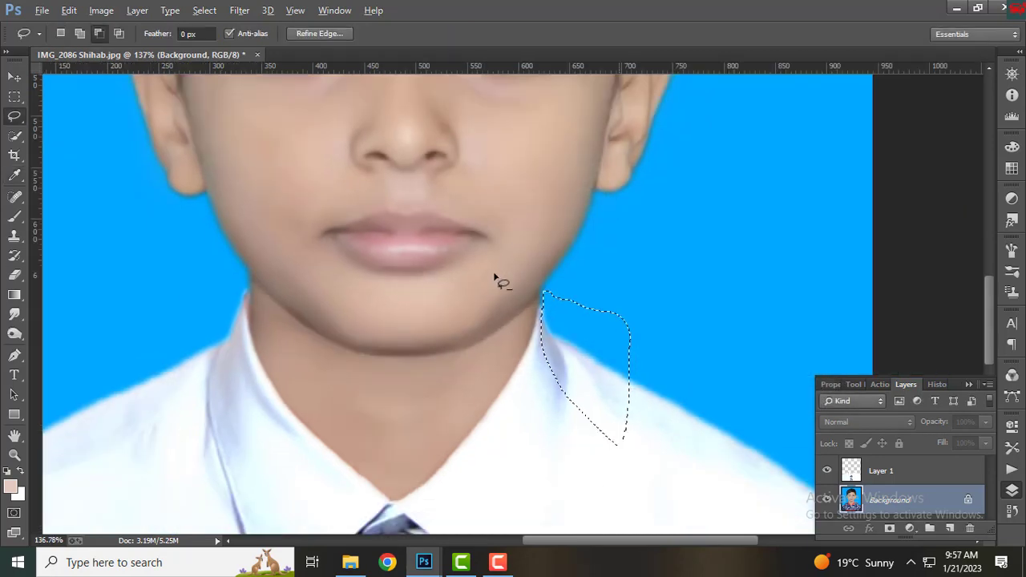
left_click(204, 11)
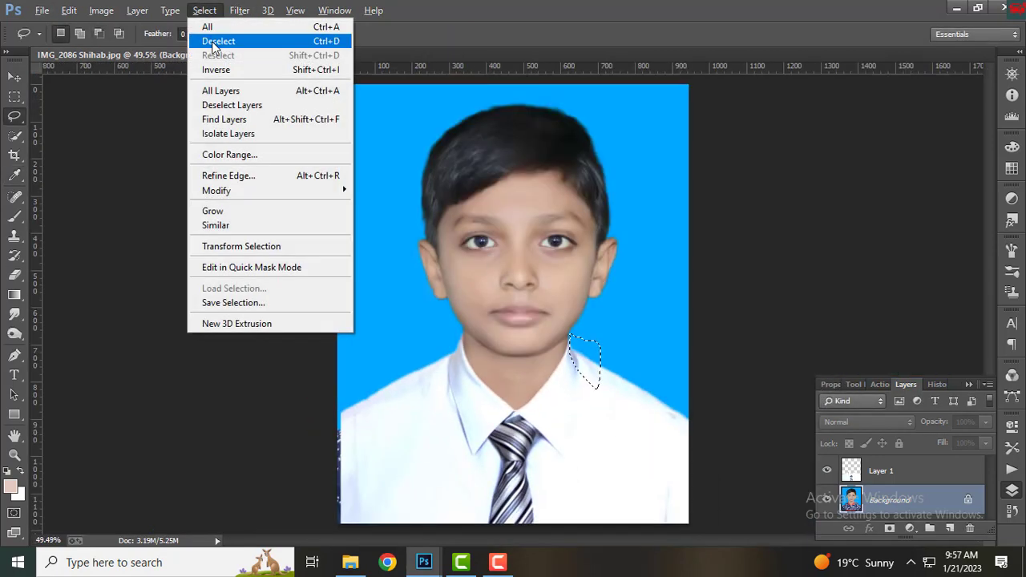
left_click(218, 41)
Merge the visible shirt and Background layers into a single layer
scroll(579, 337, "down", 2)
scroll(579, 337, "up", 2)
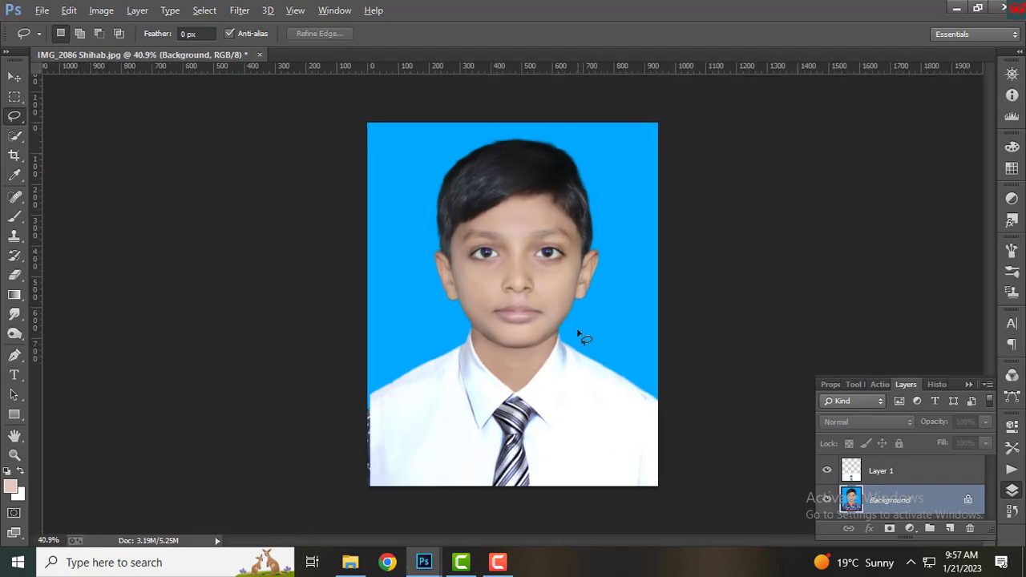
right_click(918, 499)
left_click(933, 427)
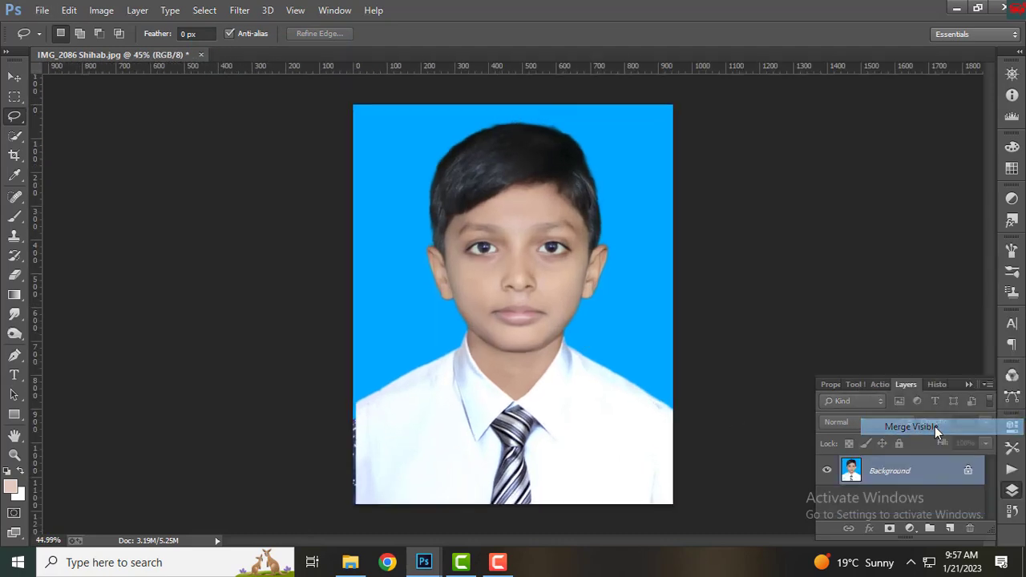
Crop the portrait to 40 mm wide by 50 mm high at 1000 px/in, trimming the uneven shirt edges
left_click(14, 155)
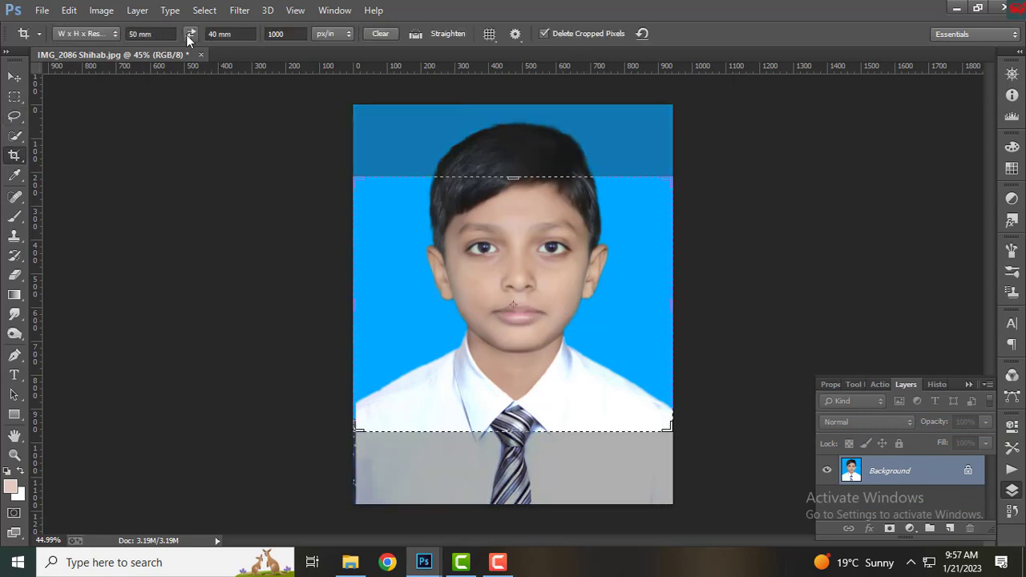
left_click(190, 35)
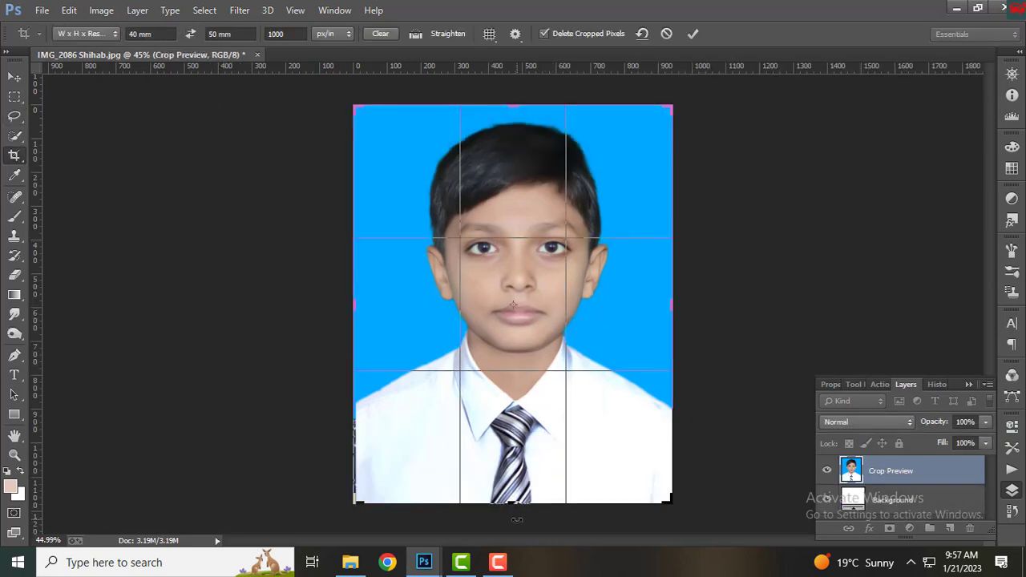
left_click_drag(517, 503, 526, 479)
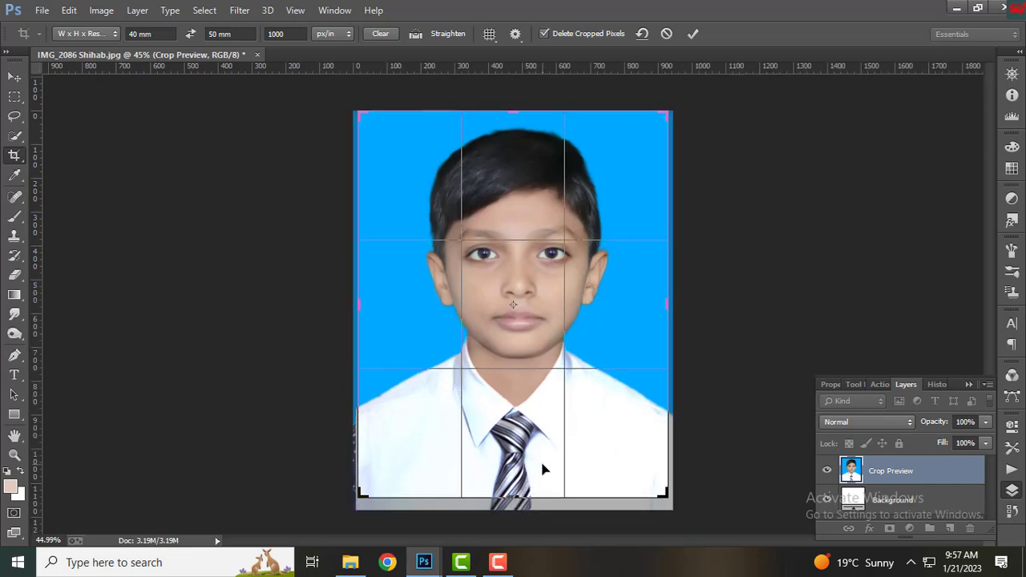
left_click(692, 35)
scroll(580, 225, "down", 5)
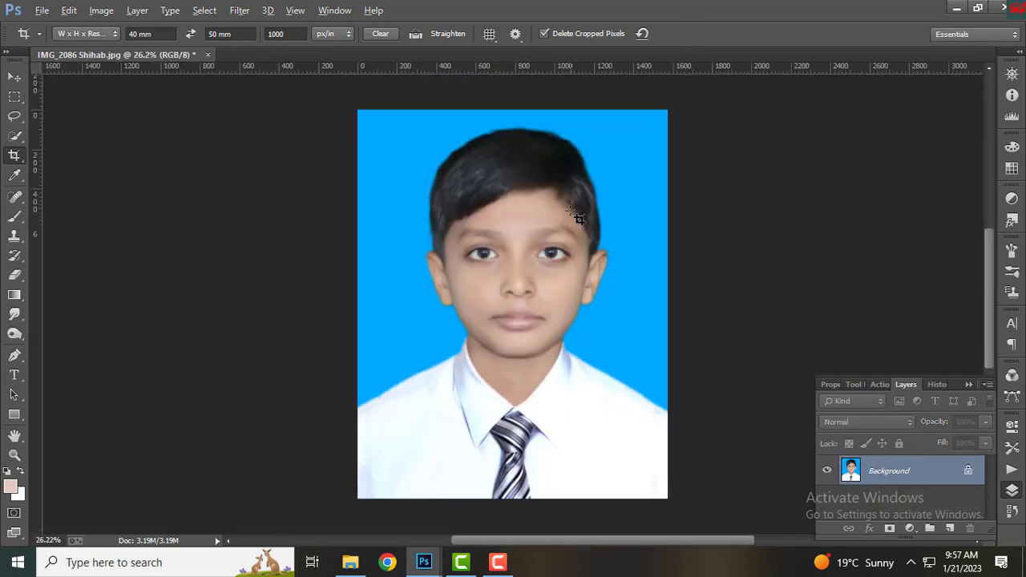
Apply a Selective Color adjustment to the portrait, setting Black to +25% for the Blacks with the Relative method
left_click(101, 11)
mouse_move(225, 49)
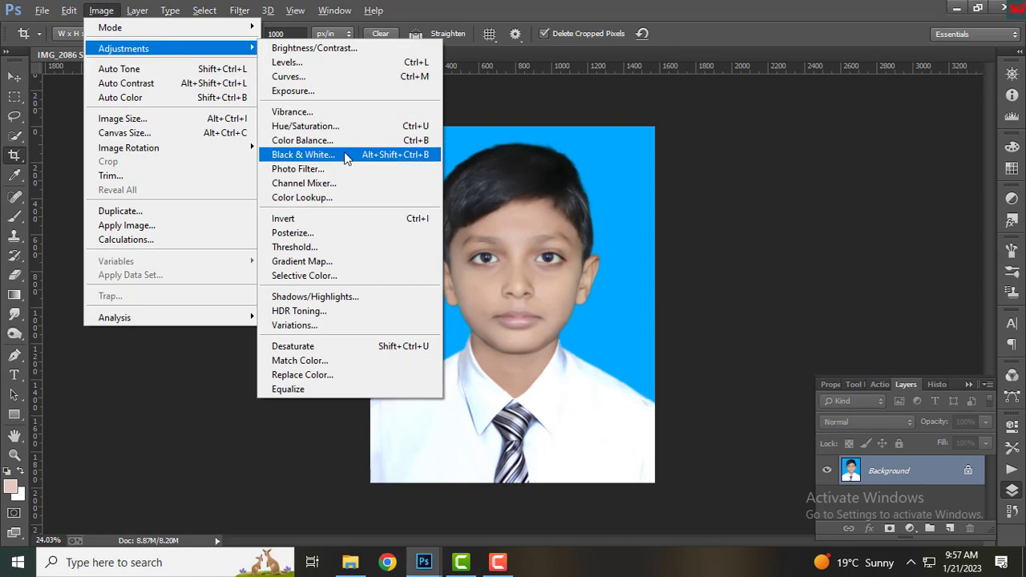
left_click(357, 276)
left_click(844, 150)
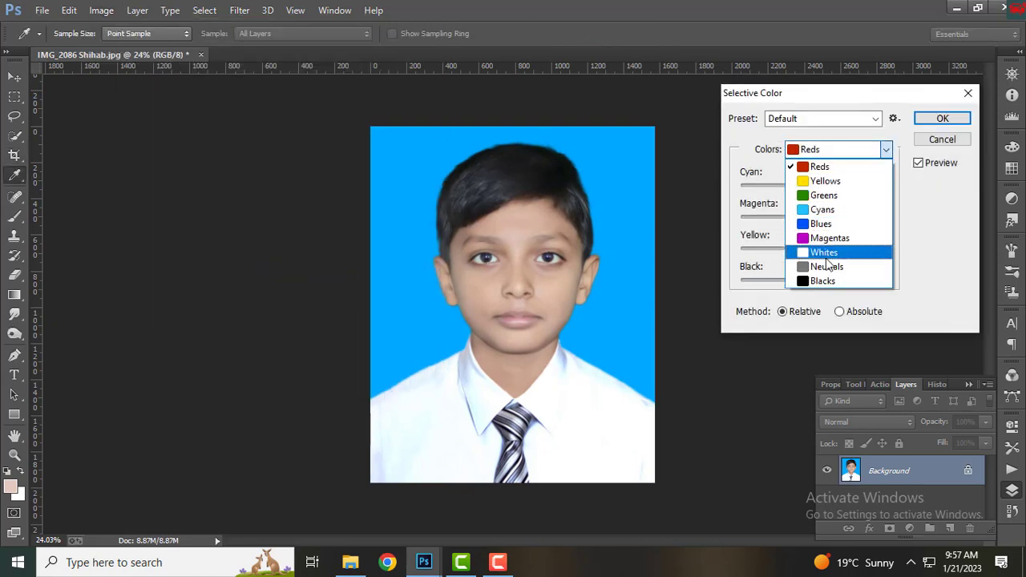
left_click(836, 282)
left_click(827, 281)
left_click_drag(828, 280, 835, 281)
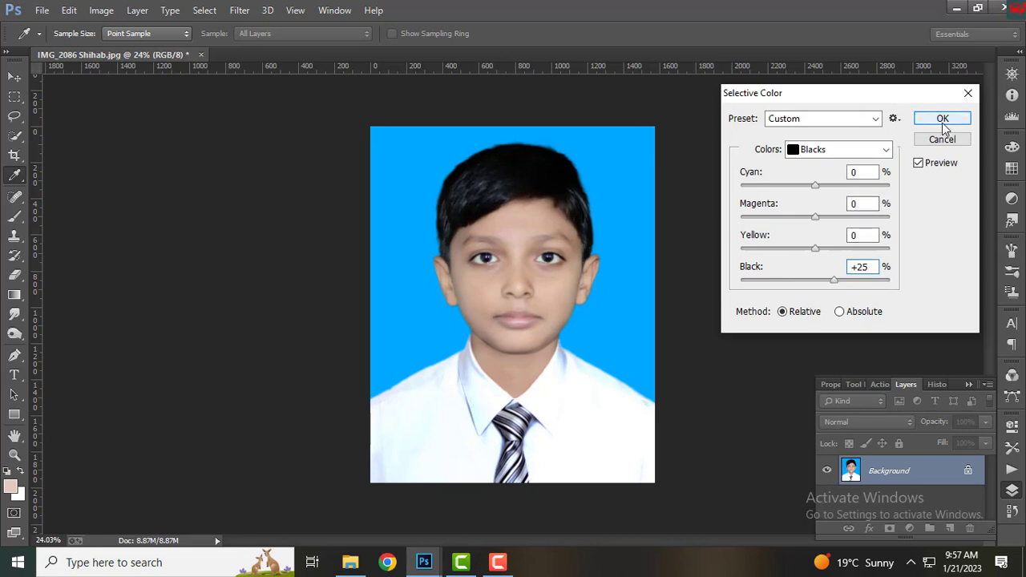
left_click(942, 118)
Select the boy's face and neck skin with the Magic Wand at tolerance 60, and feather the selection by 4 pixels
right_click(15, 134)
left_click(81, 147)
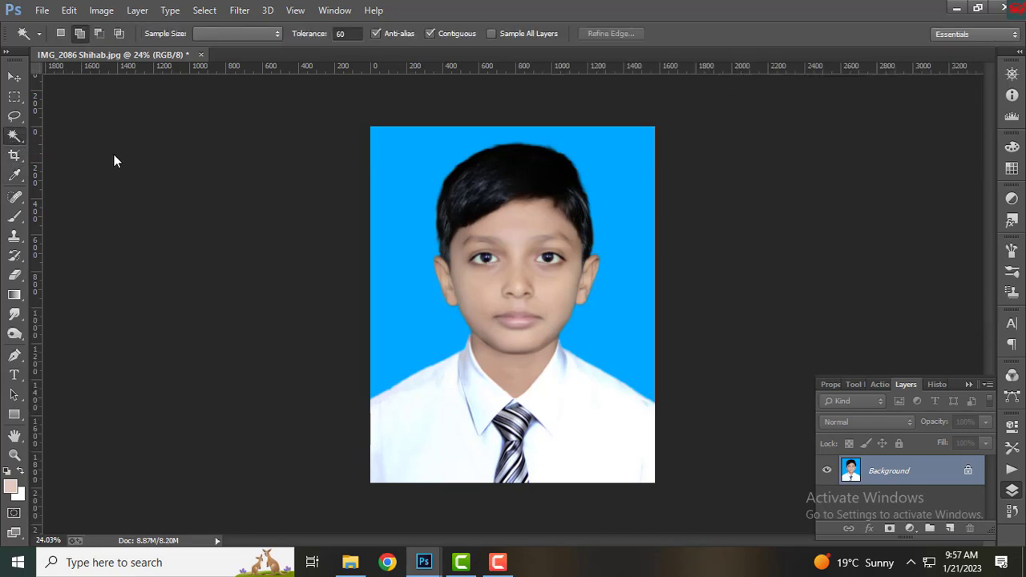
left_click(532, 241)
left_click(501, 333, "shift")
left_click(516, 367, "shift")
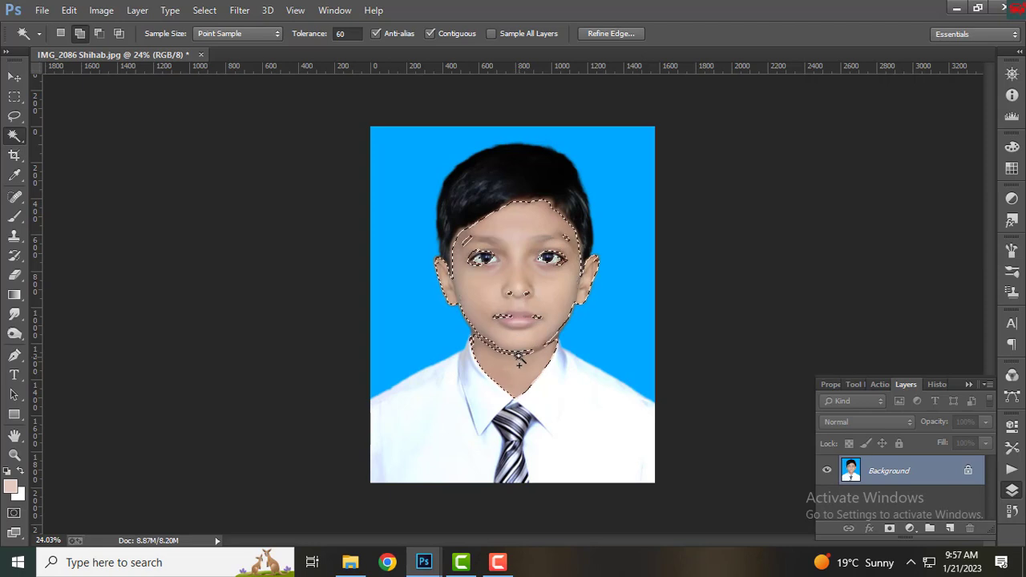
key("shift+F6")
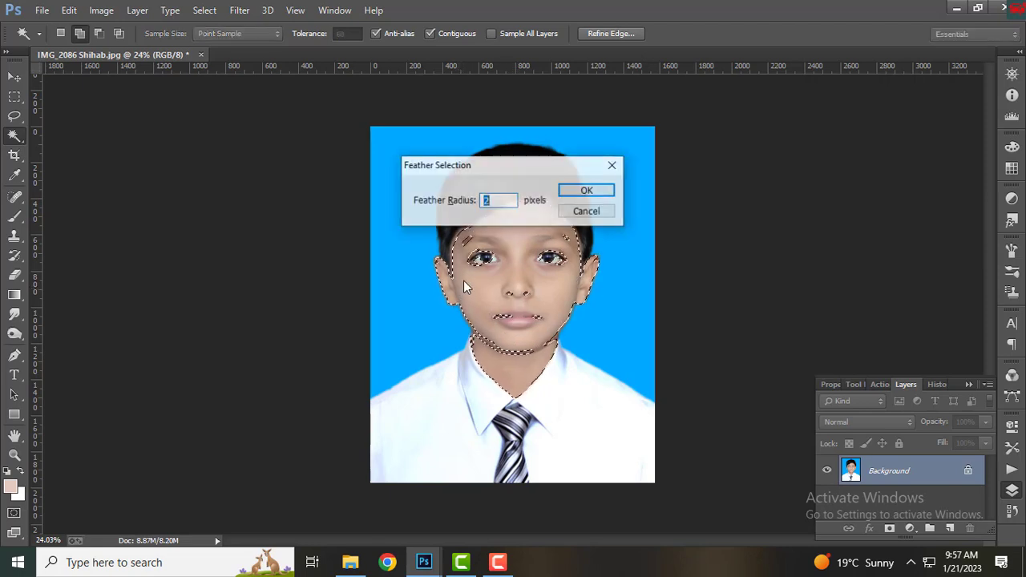
type("5")
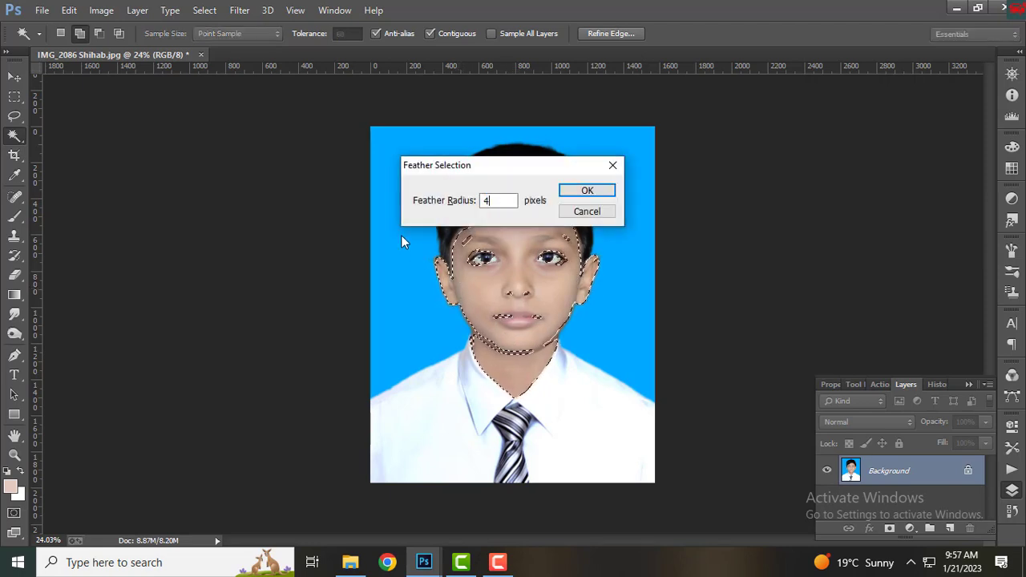
key("Return")
Apply a midtone Color Balance of +14 cyan-red and -15 magenta-green to the selected skin, and deselect it
left_click(101, 10)
mouse_move(123, 49)
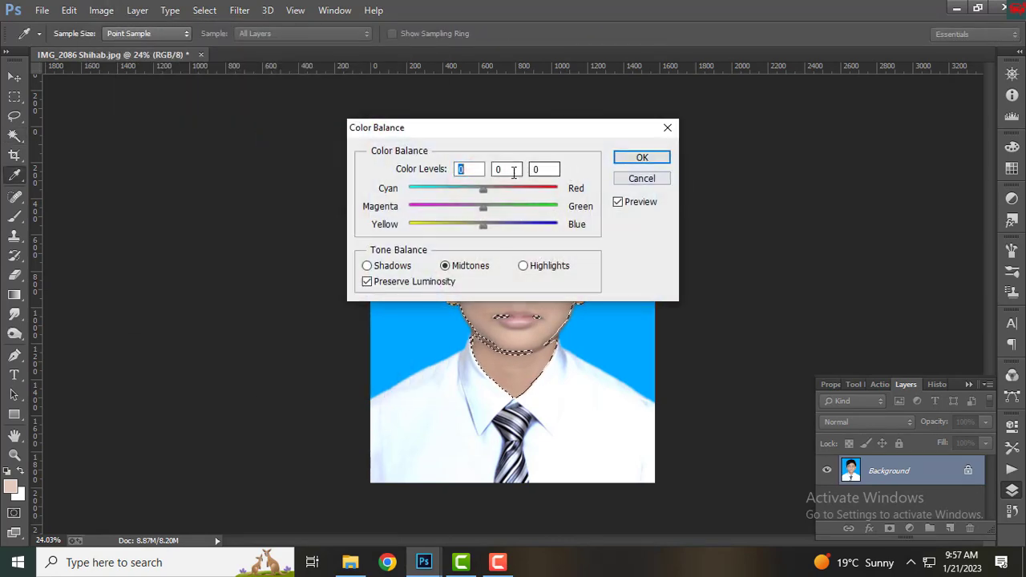
left_click_drag(510, 138, 791, 125)
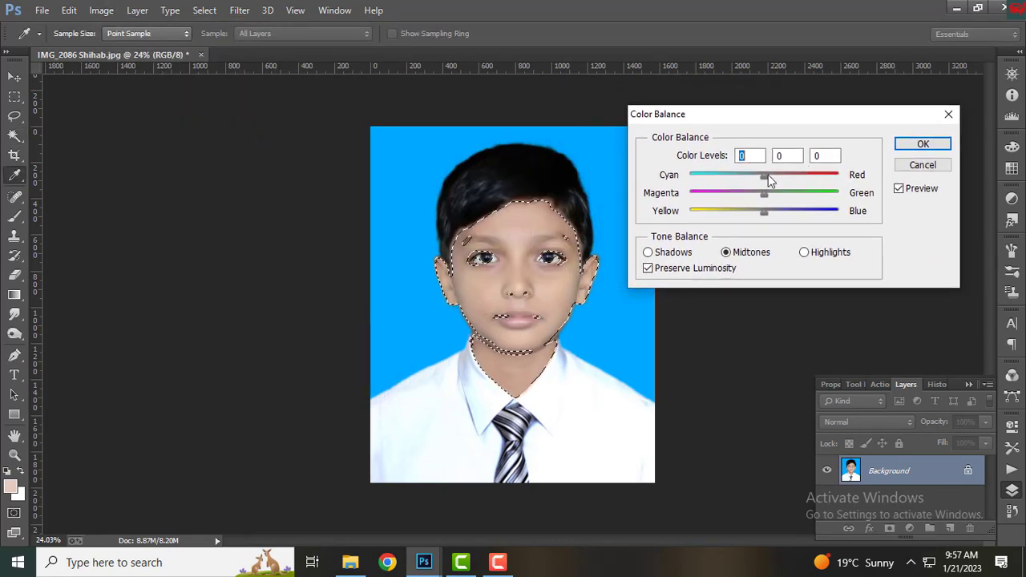
left_click_drag(768, 175, 752, 191)
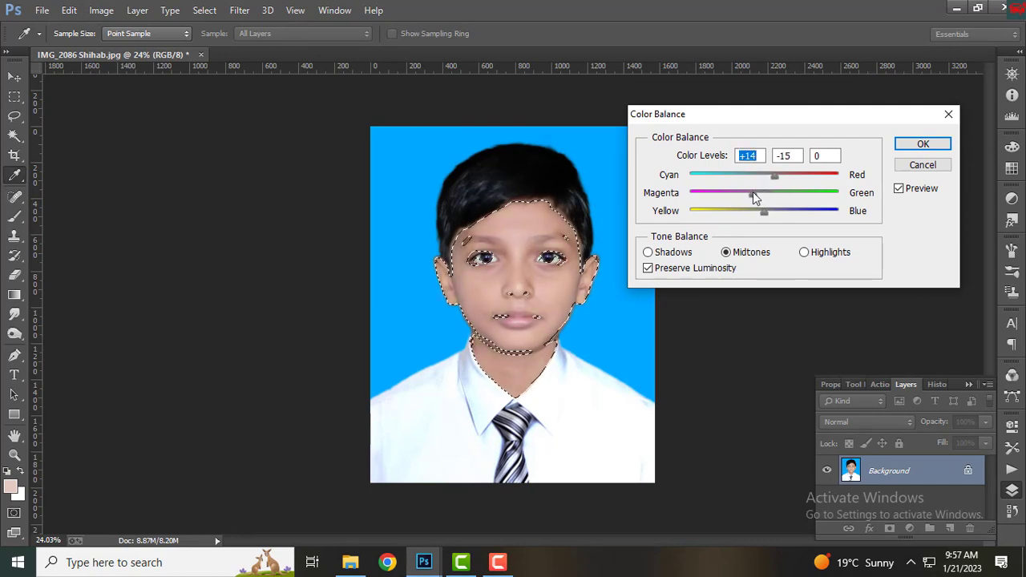
key("Return")
key("w")
left_click(204, 10)
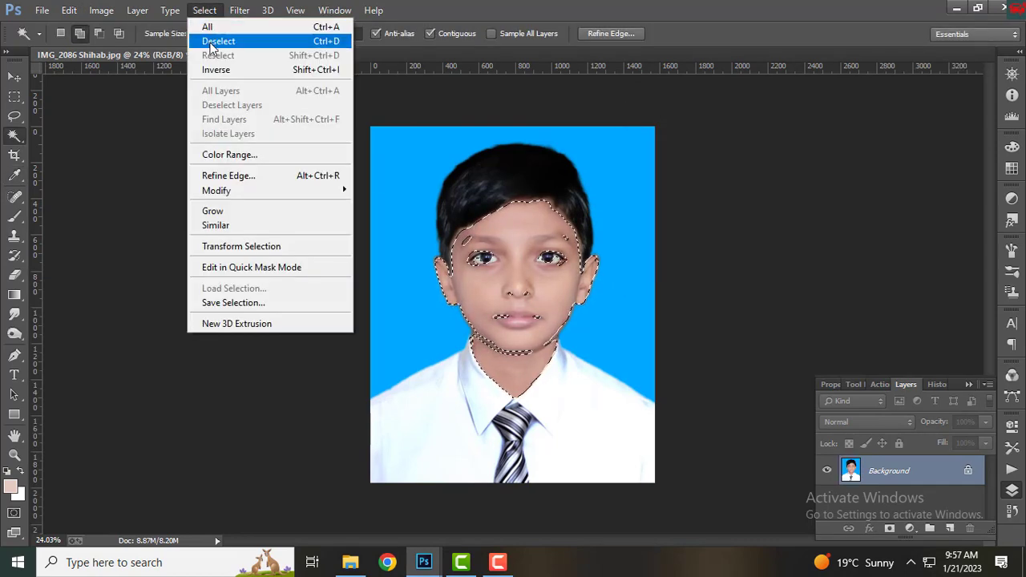
left_click(206, 39)
scroll(618, 316, "down", 3)
scroll(603, 316, "up", 1)
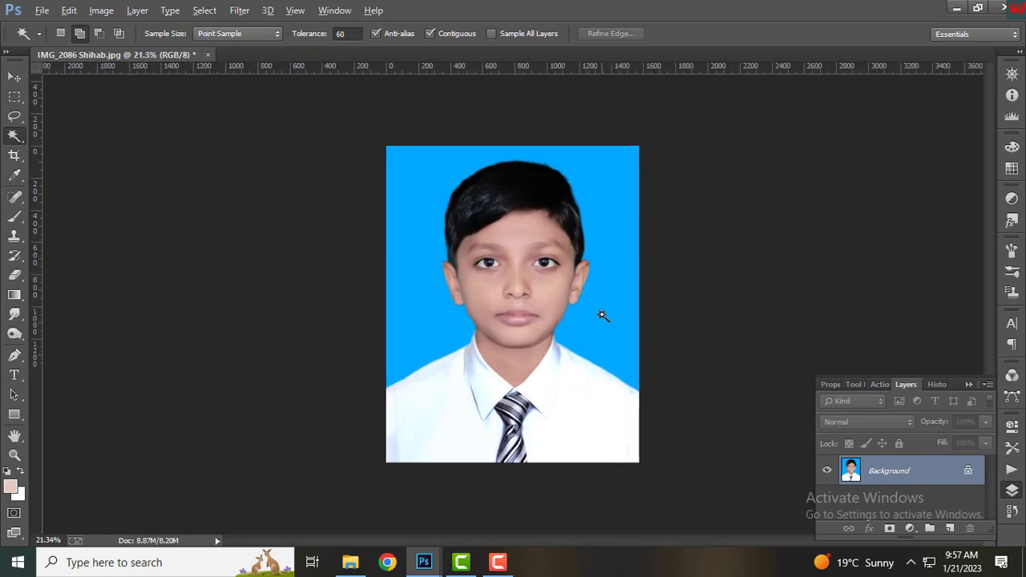
scroll(603, 316, "down", 1)
scroll(603, 316, "up", 2)
scroll(602, 314, "down", 2)
scroll(602, 314, "up", 1)
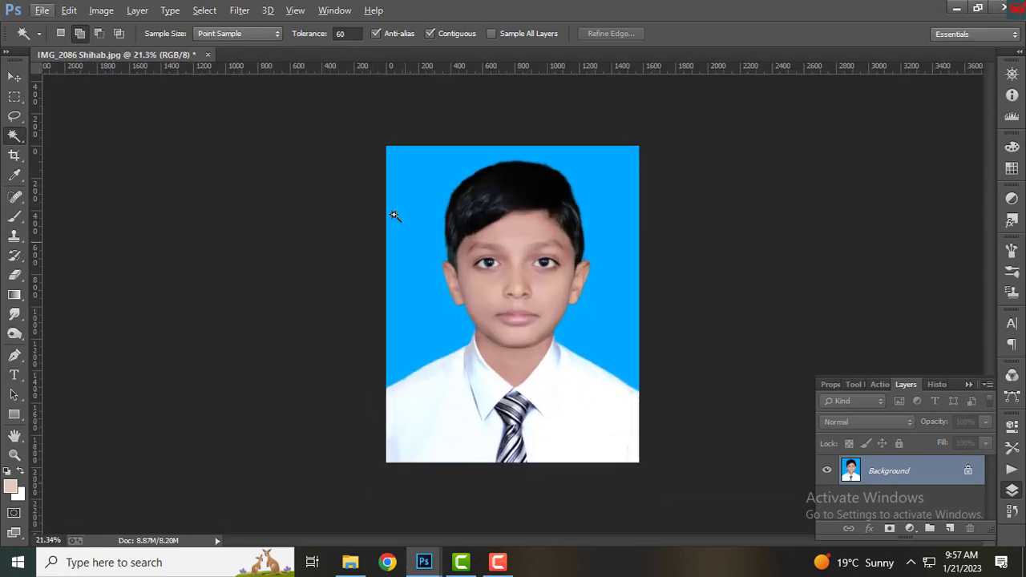